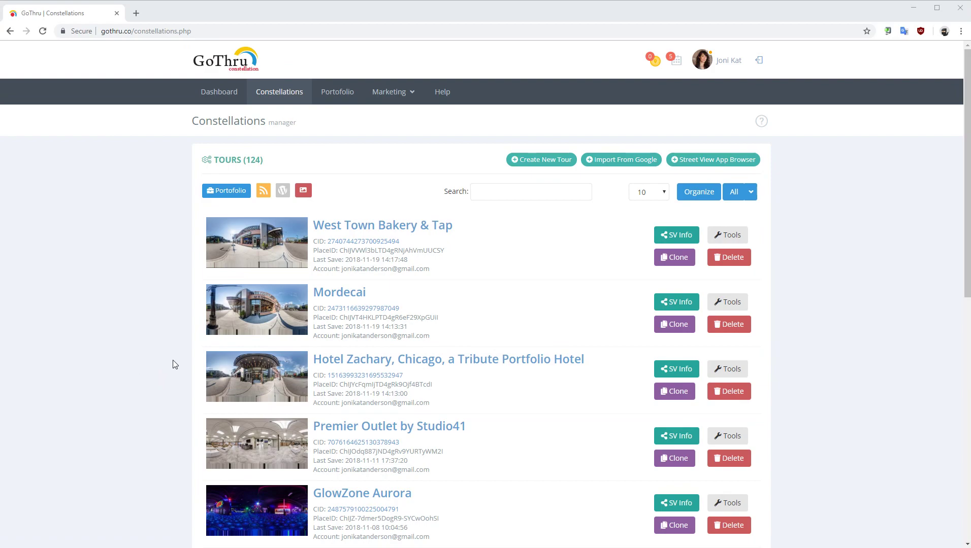
Step: Open the Hotel Zachary, Chicago tour in a new tab for editing and bring up panorama 3 on Google Street View
{"action": "middle_click", "coordinate": [360, 364]}
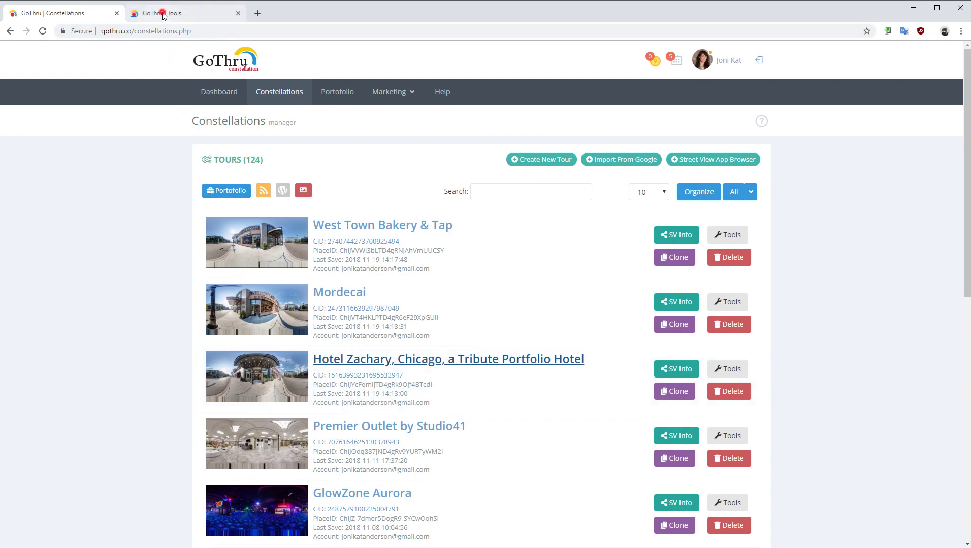
{"action": "left_click", "coordinate": [163, 15]}
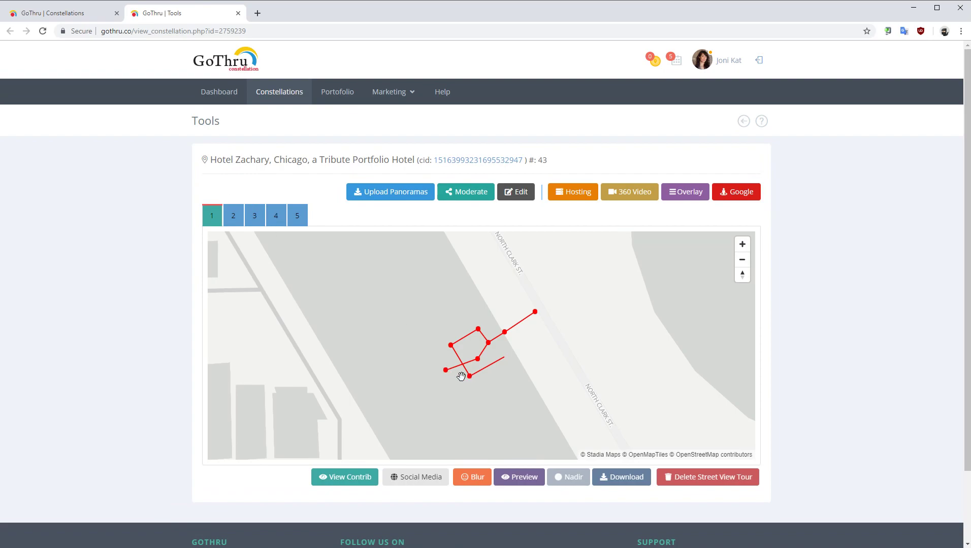
{"action": "left_click", "coordinate": [514, 192]}
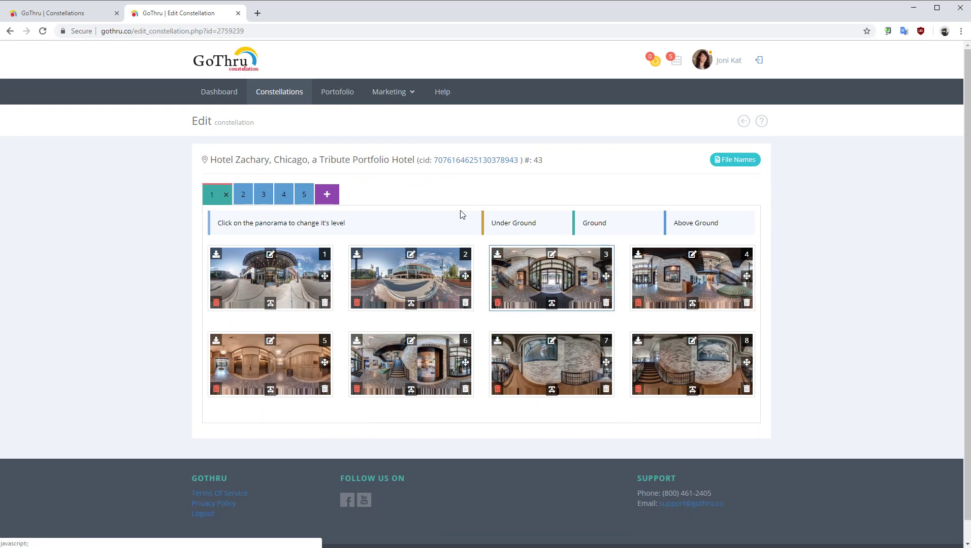
{"action": "left_click", "coordinate": [608, 258]}
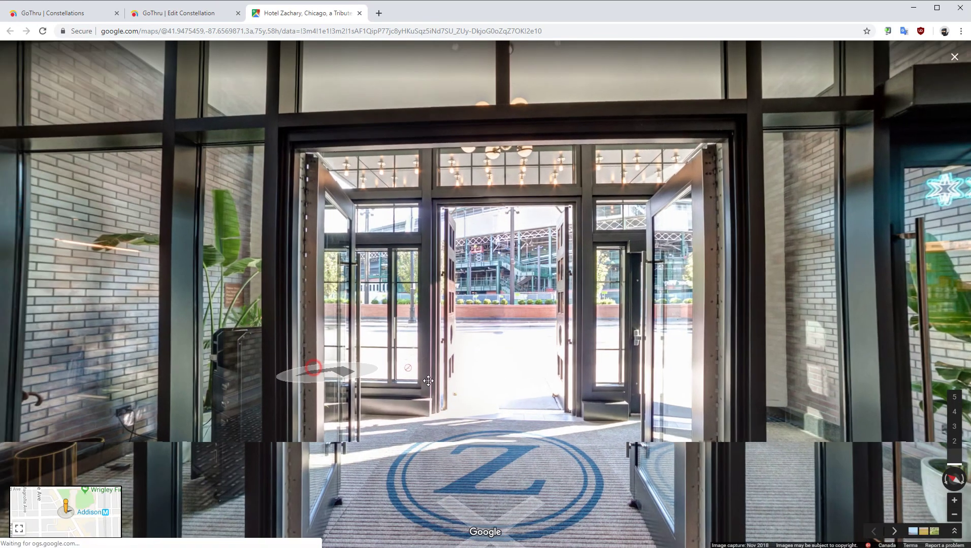
Step: Examine the hotel lobby in Street View for the Mordecai and West Town Bakery entrances, and close panorama 3's info in GoThru
{"action": "left_click_drag", "start_coordinate": [414, 305], "coordinate": [740, 357]}
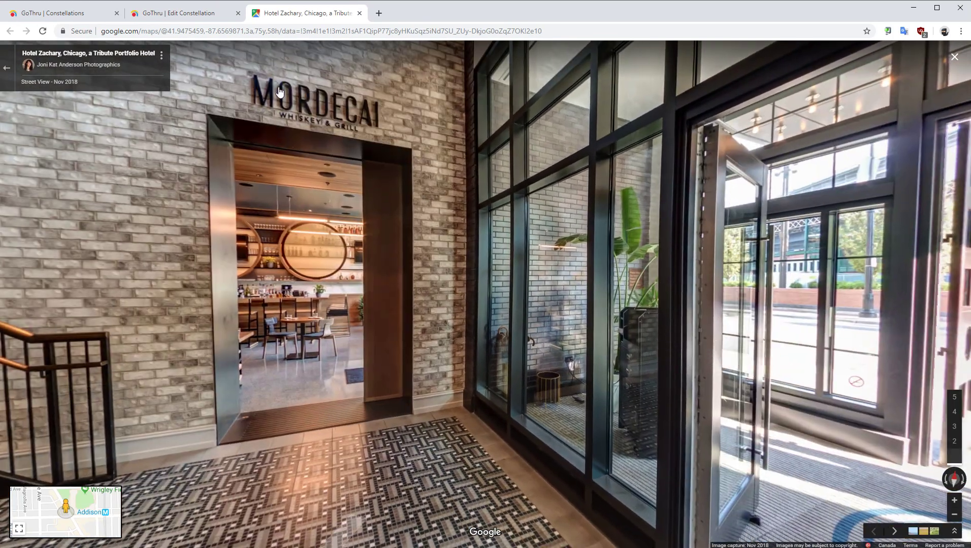
{"action": "left_click_drag", "start_coordinate": [233, 227], "coordinate": [520, 279]}
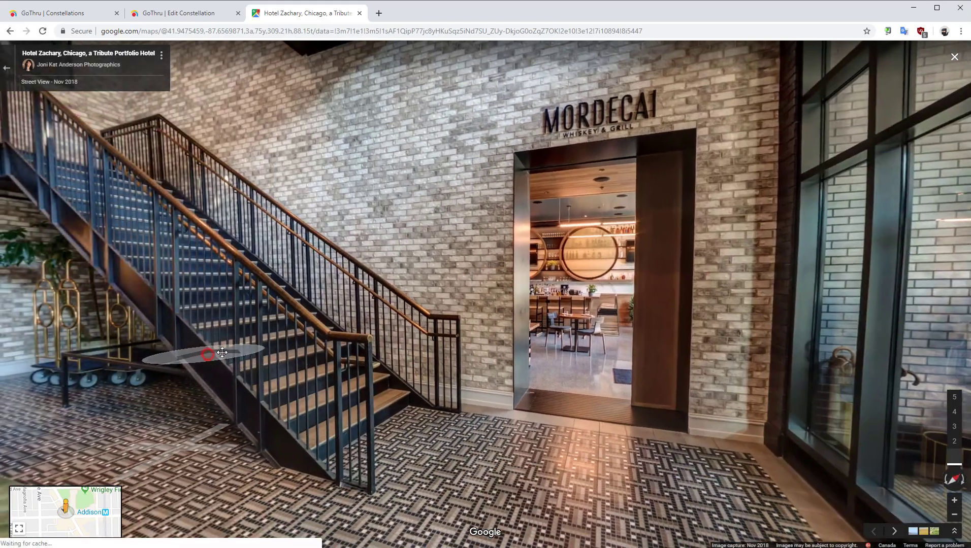
{"action": "left_click_drag", "start_coordinate": [223, 347], "coordinate": [585, 340]}
{"action": "left_click_drag", "start_coordinate": [347, 355], "coordinate": [439, 387]}
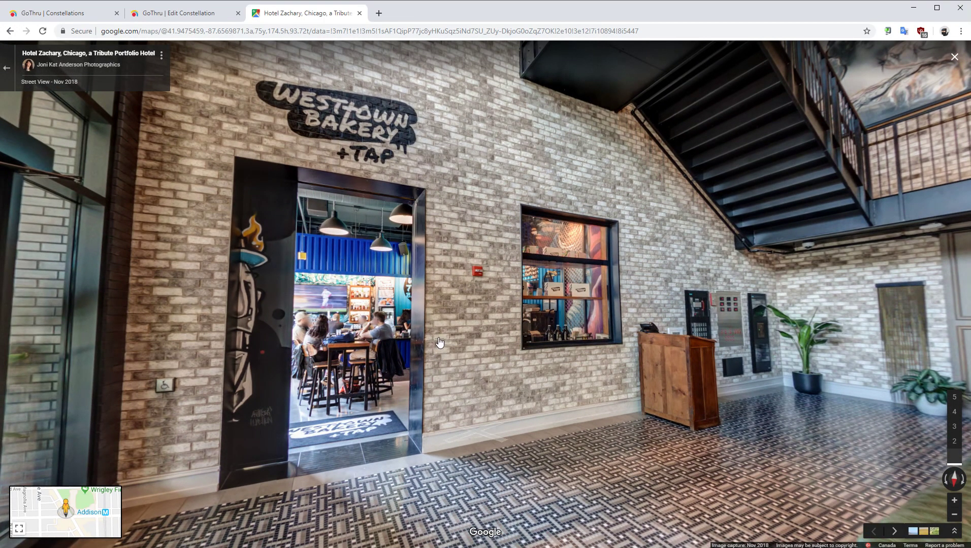
{"action": "left_click_drag", "start_coordinate": [441, 351], "coordinate": [415, 337]}
{"action": "left_click_drag", "start_coordinate": [431, 428], "coordinate": [492, 404]}
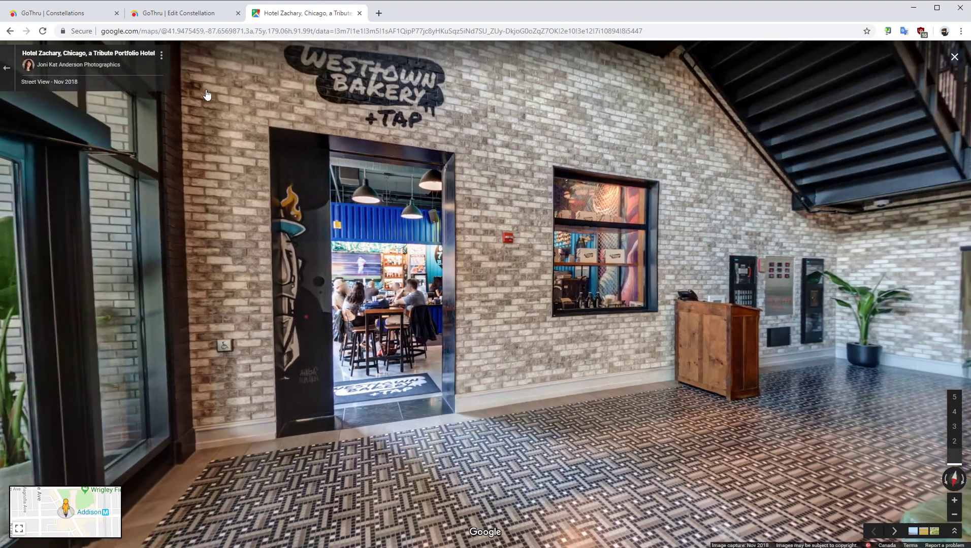
{"action": "left_click_drag", "start_coordinate": [628, 404], "coordinate": [578, 389]}
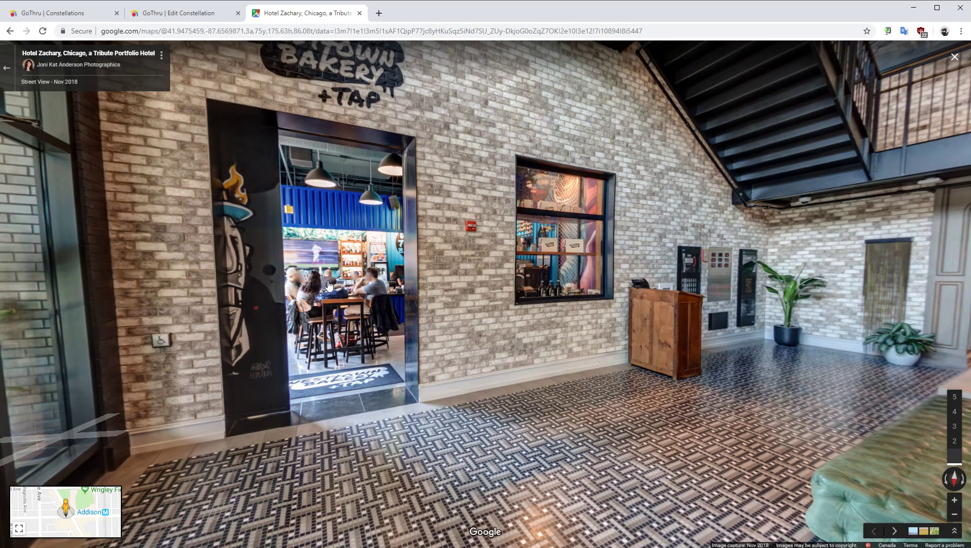
{"action": "left_click_drag", "start_coordinate": [671, 351], "coordinate": [358, 297]}
{"action": "left_click_drag", "start_coordinate": [752, 292], "coordinate": [287, 299]}
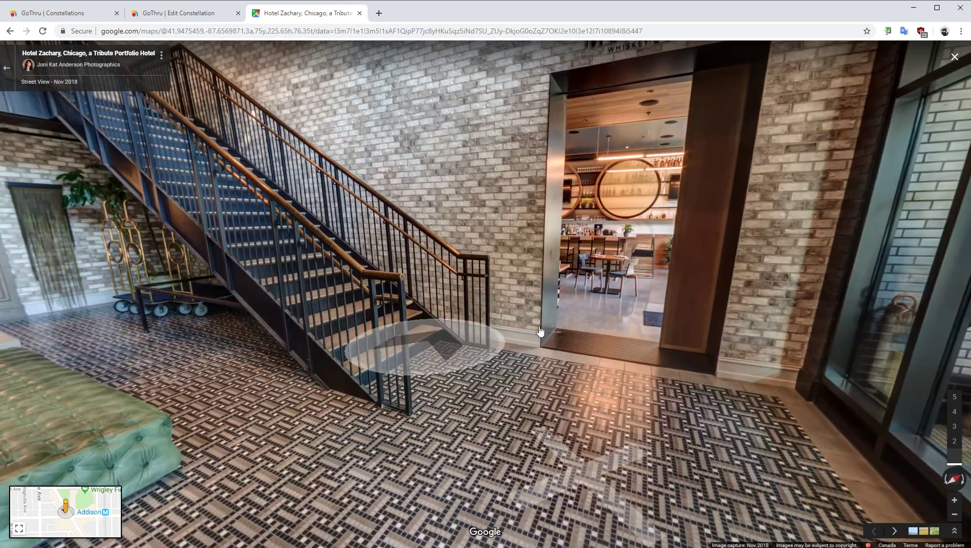
{"action": "left_click_drag", "start_coordinate": [564, 312], "coordinate": [483, 385]}
{"action": "left_click_drag", "start_coordinate": [304, 233], "coordinate": [604, 209]}
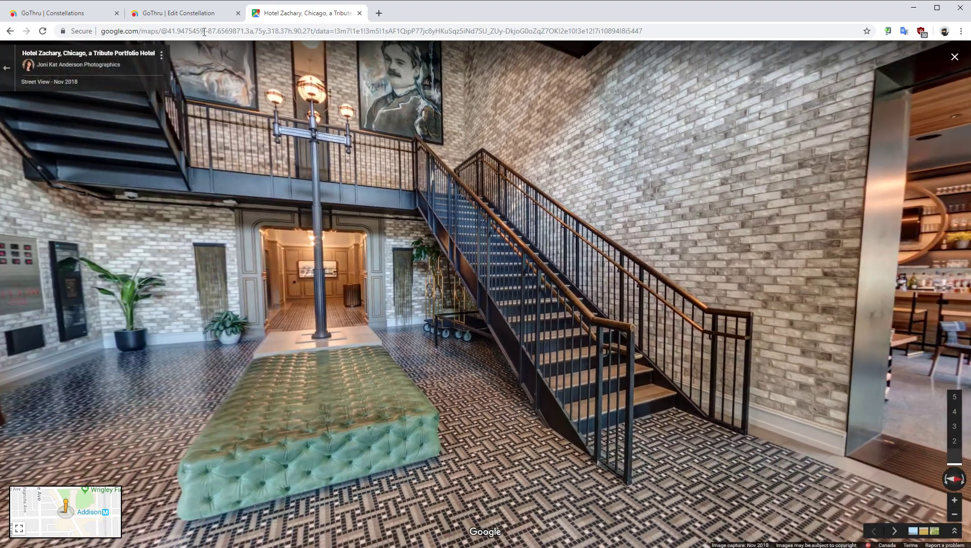
{"action": "left_click", "coordinate": [77, 15]}
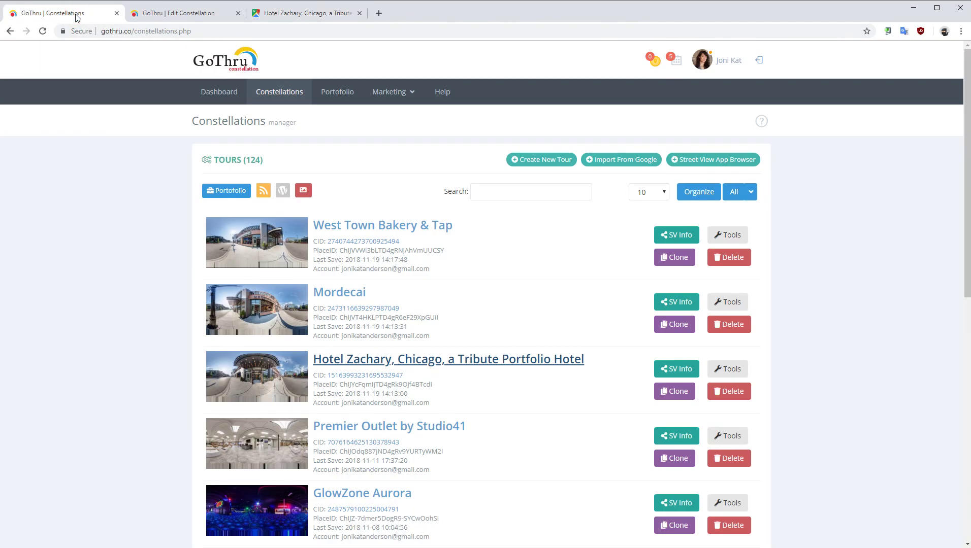
{"action": "left_click", "coordinate": [157, 13]}
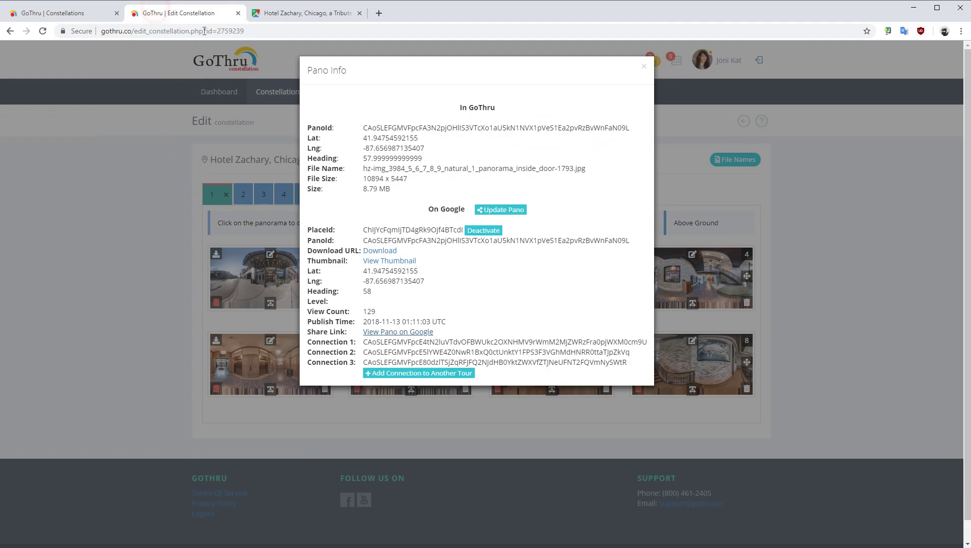
{"action": "left_click", "coordinate": [646, 70]}
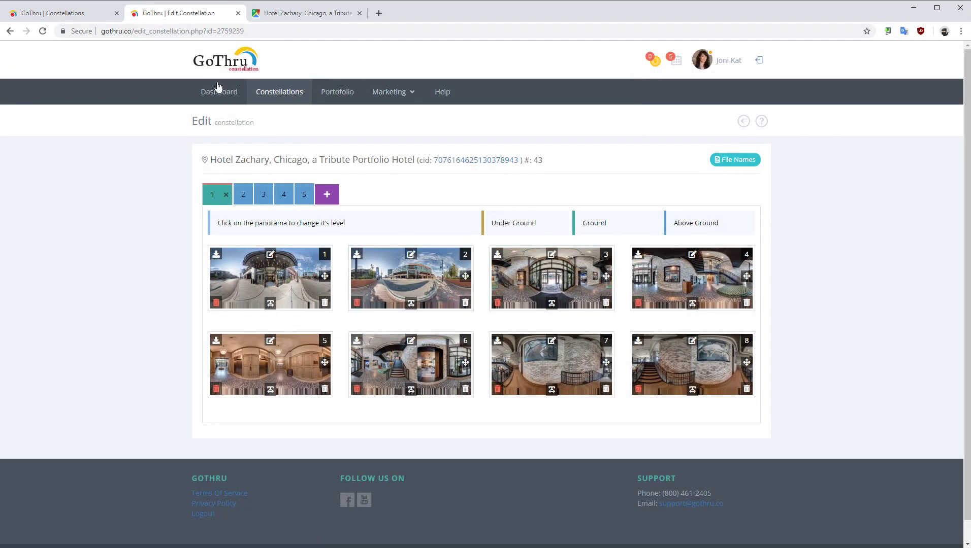
Step: Open the West Town Bakery & Tap tour in a new tab for editing and copy the Google PanoId of panorama 50
{"action": "left_click", "coordinate": [85, 19]}
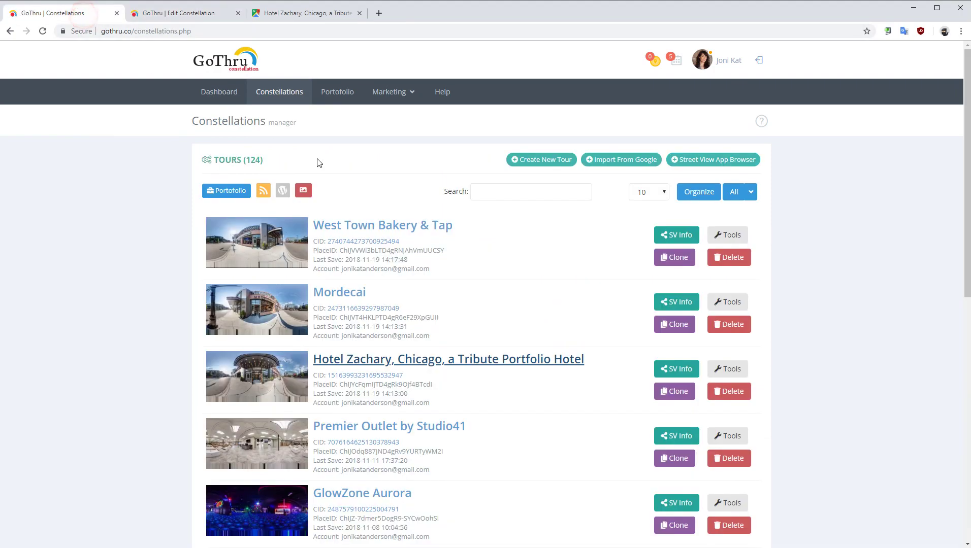
{"action": "middle_click", "coordinate": [392, 228]}
{"action": "left_click", "coordinate": [191, 12]}
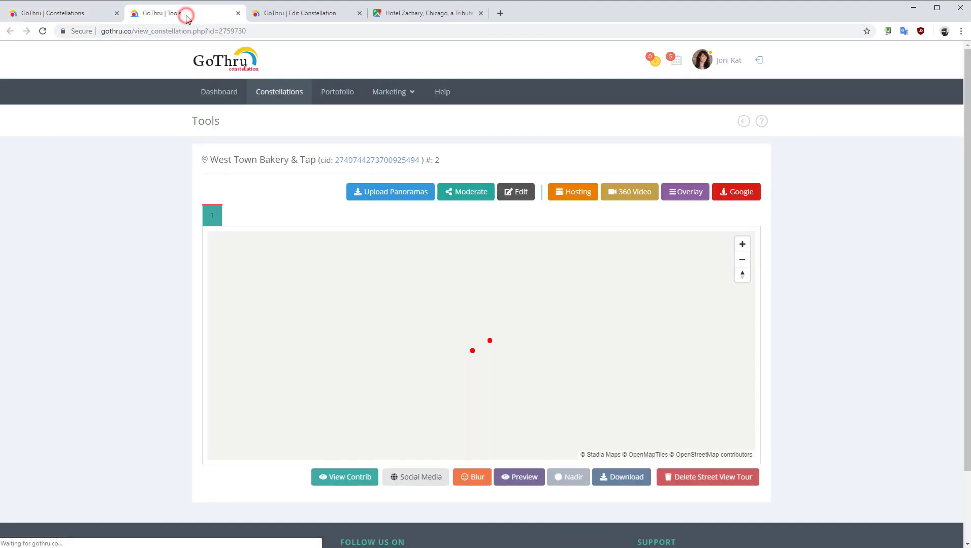
{"action": "left_click", "coordinate": [512, 196]}
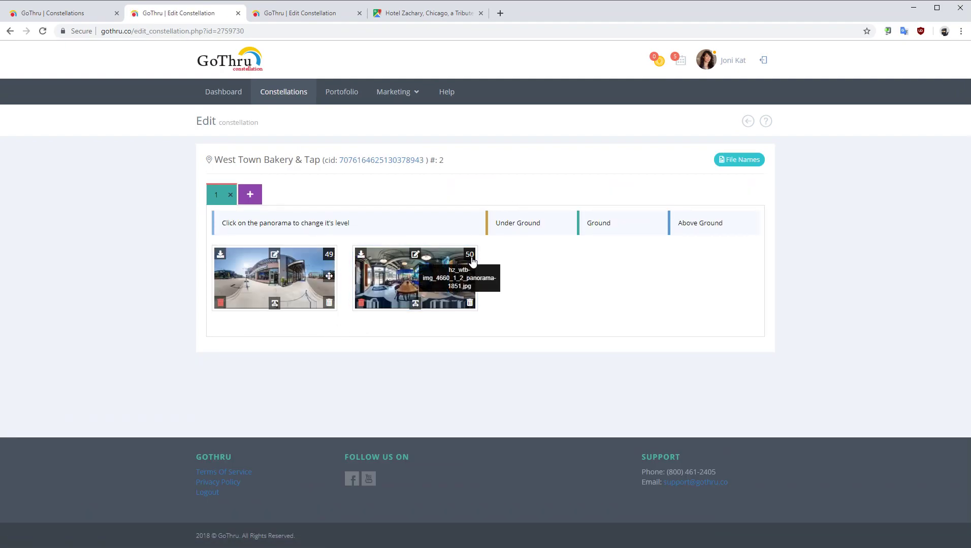
{"action": "left_click", "coordinate": [470, 256]}
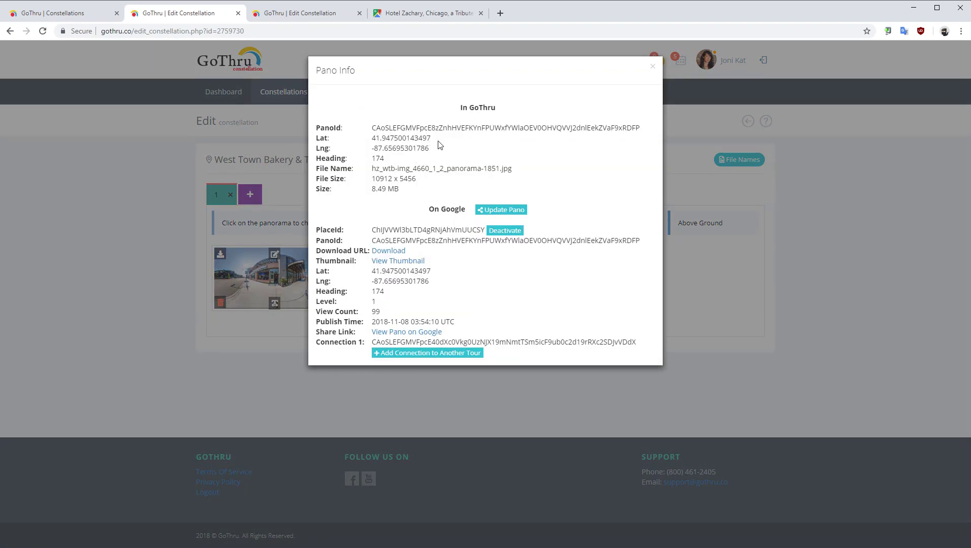
{"action": "double_click", "coordinate": [374, 240]}
{"action": "key", "text": "ctrl+c"}
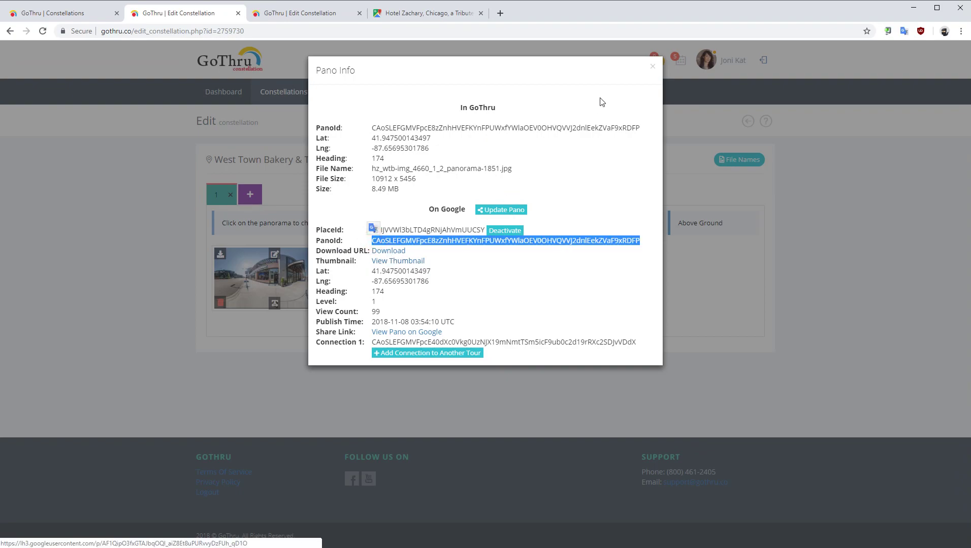
{"action": "left_click", "coordinate": [653, 66]}
Step: Add a connection from Hotel Zachary panorama 3 to the West Town Bakery & Tap tour using the copied PanoId
{"action": "left_click", "coordinate": [326, 19]}
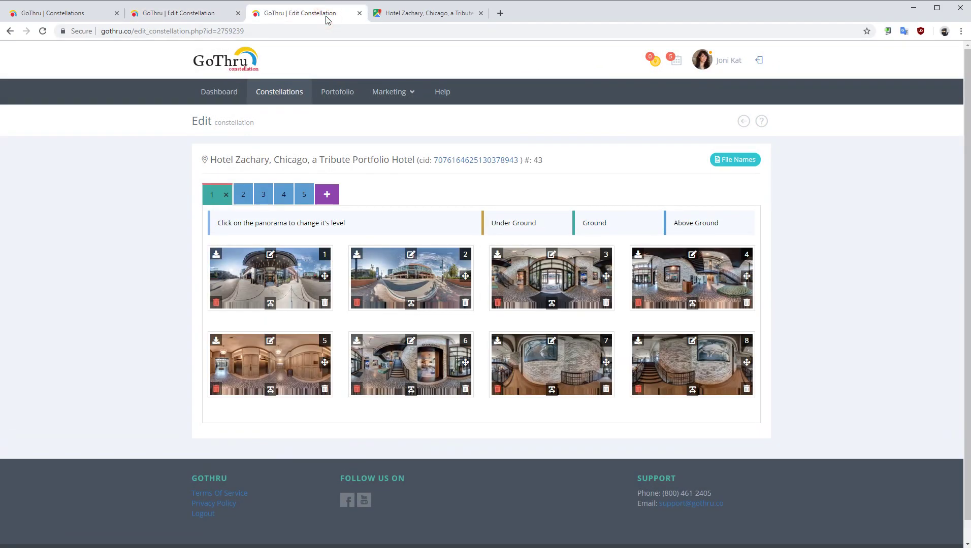
{"action": "left_click", "coordinate": [604, 257]}
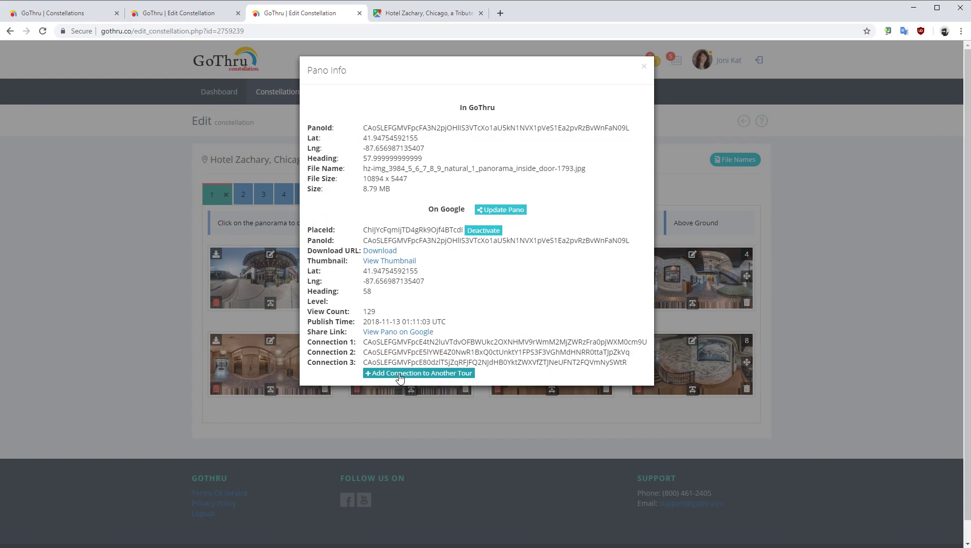
{"action": "left_click", "coordinate": [400, 376]}
{"action": "left_click", "coordinate": [368, 159]}
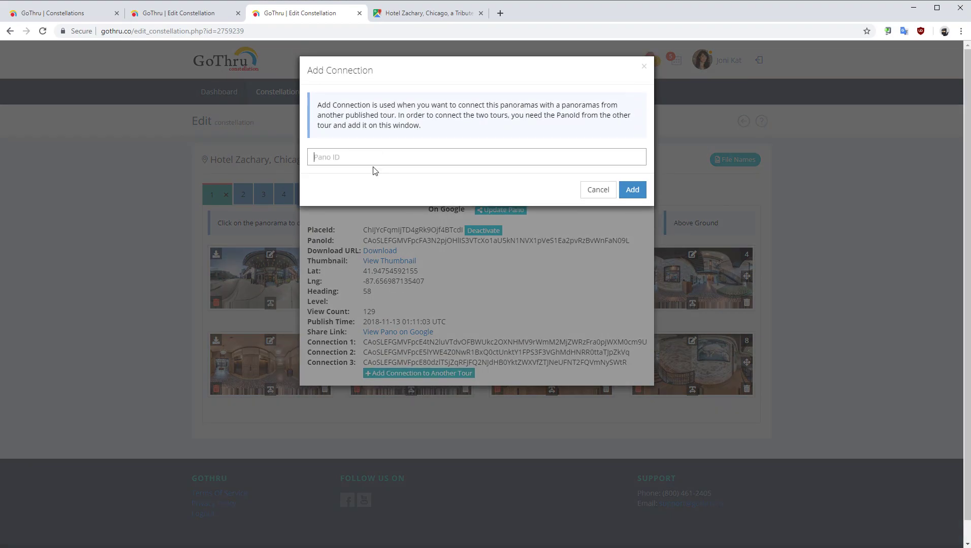
{"action": "key", "text": "ctrl+v"}
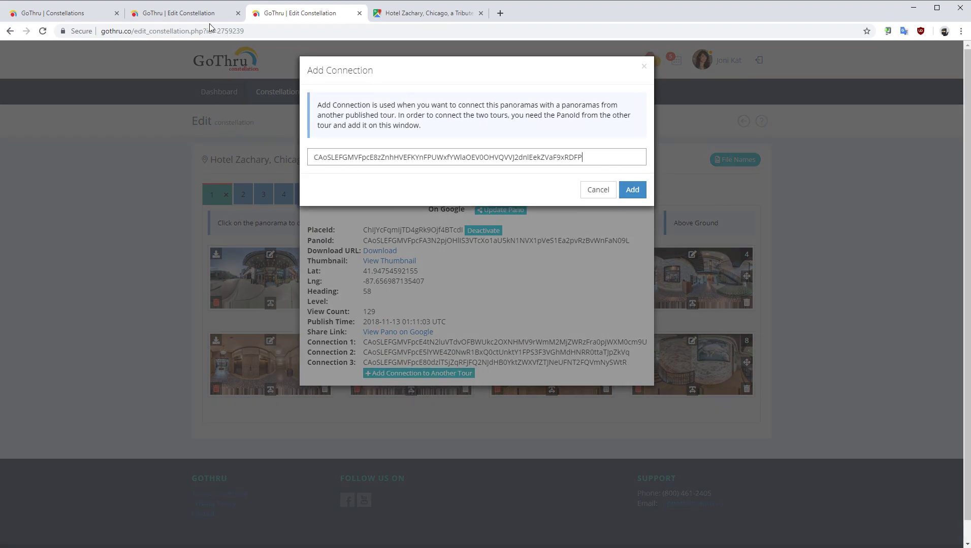
{"action": "left_click", "coordinate": [632, 191]}
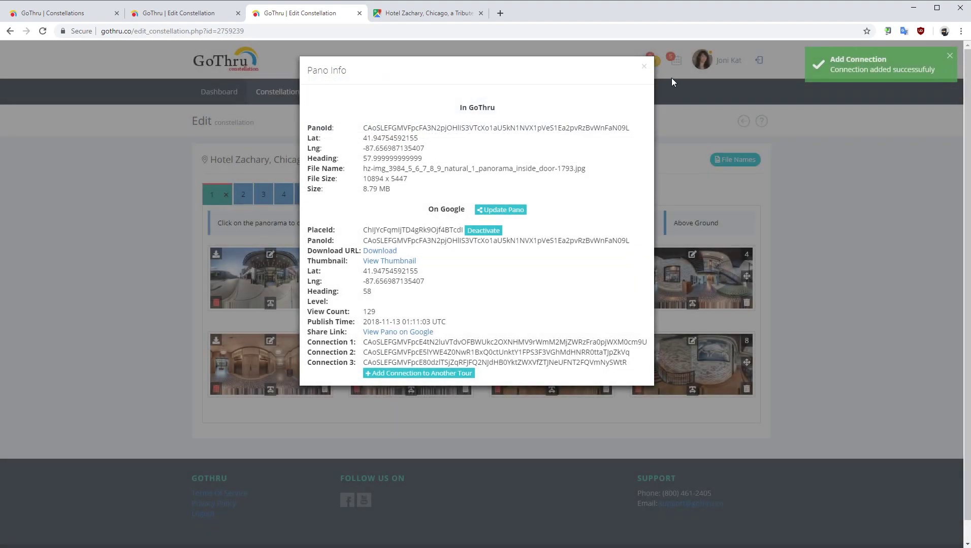
{"action": "left_click", "coordinate": [645, 69]}
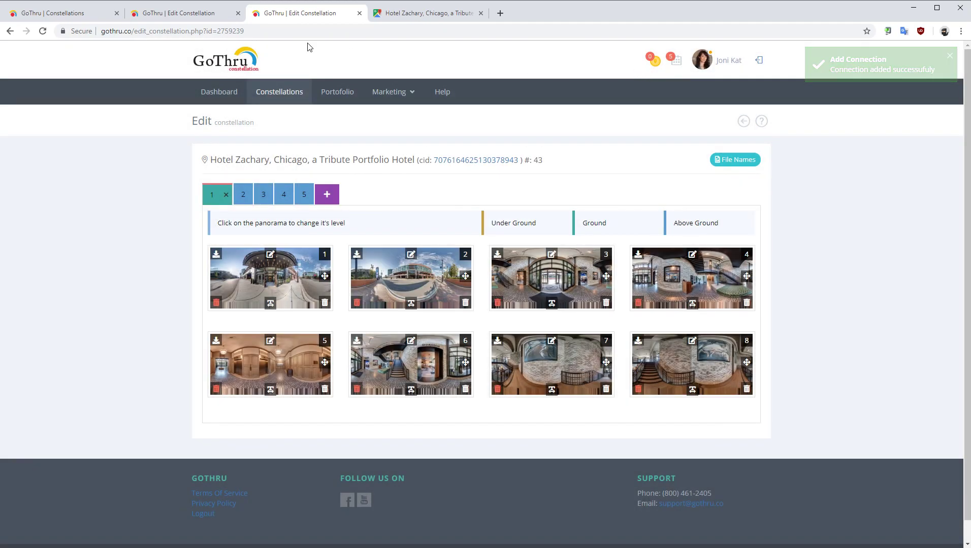
Step: Open the Mordecai tour in a new tab for editing and show the info of its panorama 1
{"action": "left_click", "coordinate": [88, 16]}
{"action": "left_click", "coordinate": [293, 15]}
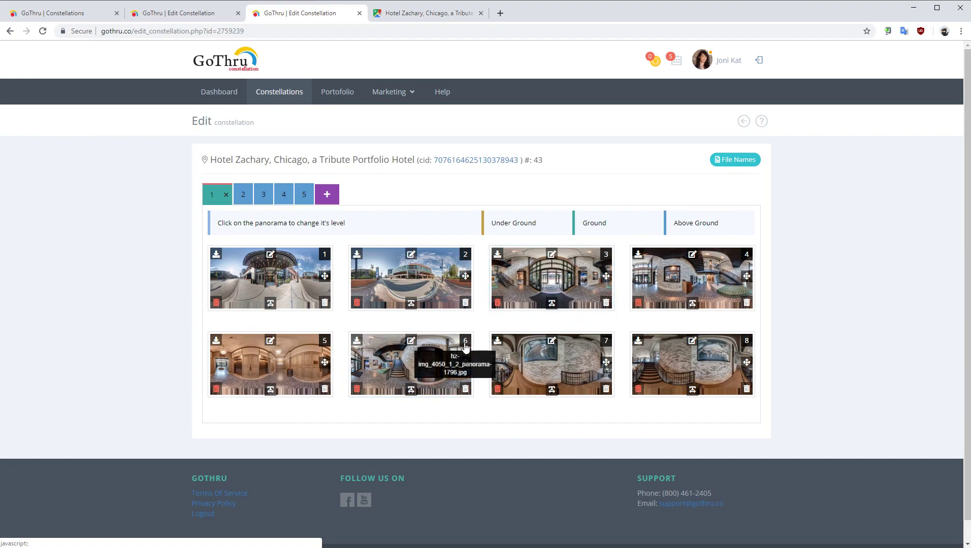
{"action": "left_click", "coordinate": [82, 11]}
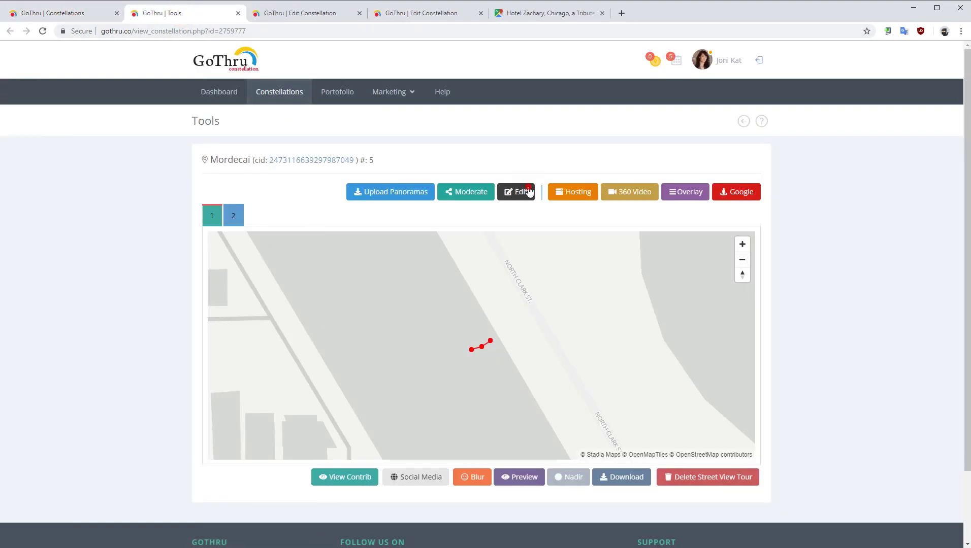
{"action": "left_click", "coordinate": [505, 198]}
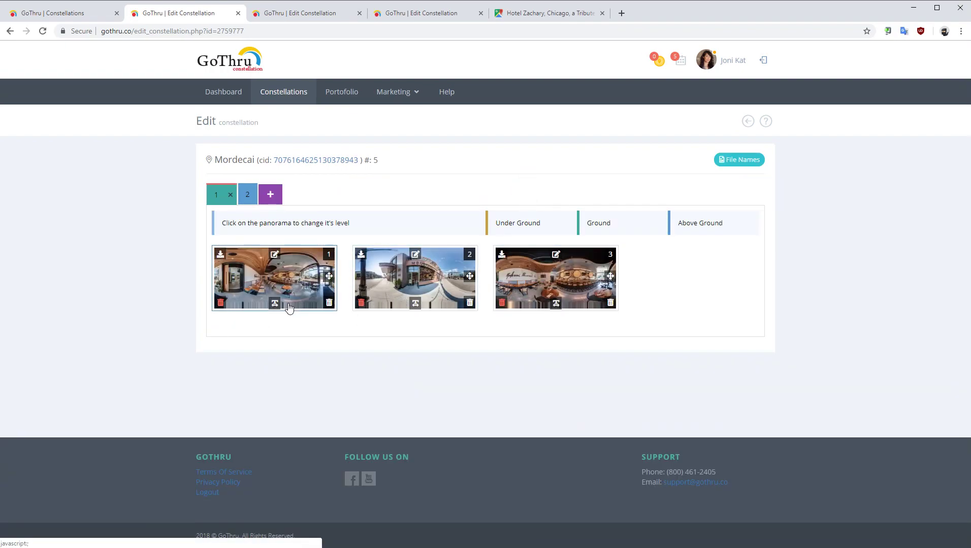
{"action": "left_click", "coordinate": [329, 265]}
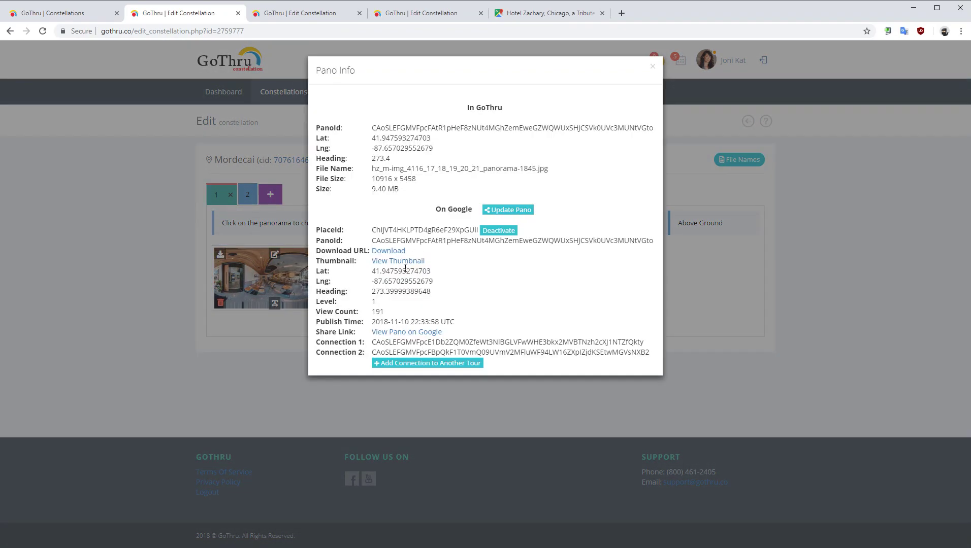
Step: View Mordecai panorama 1 on Google Street View and inspect the doorway towards the hotel lobby
{"action": "left_click", "coordinate": [409, 333], "text": "ctrl"}
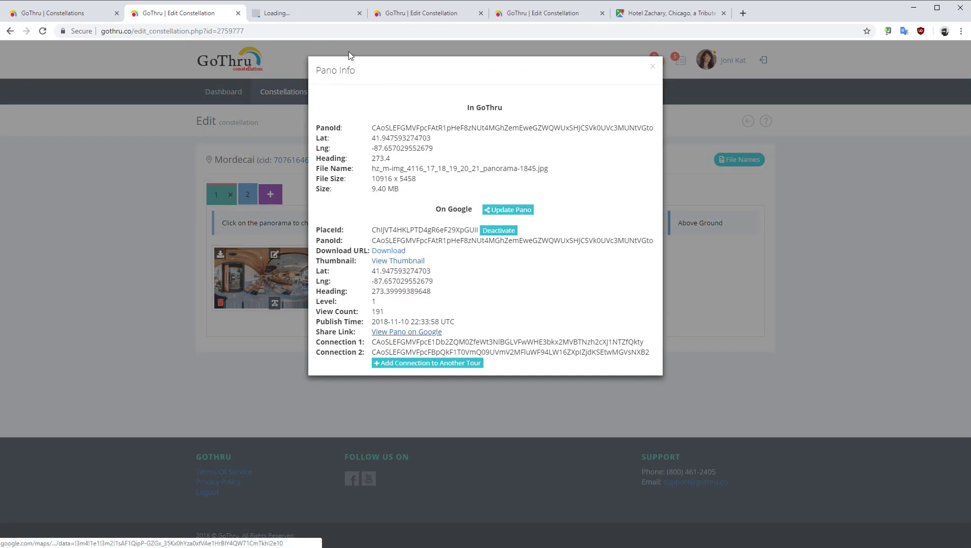
{"action": "left_click", "coordinate": [302, 15]}
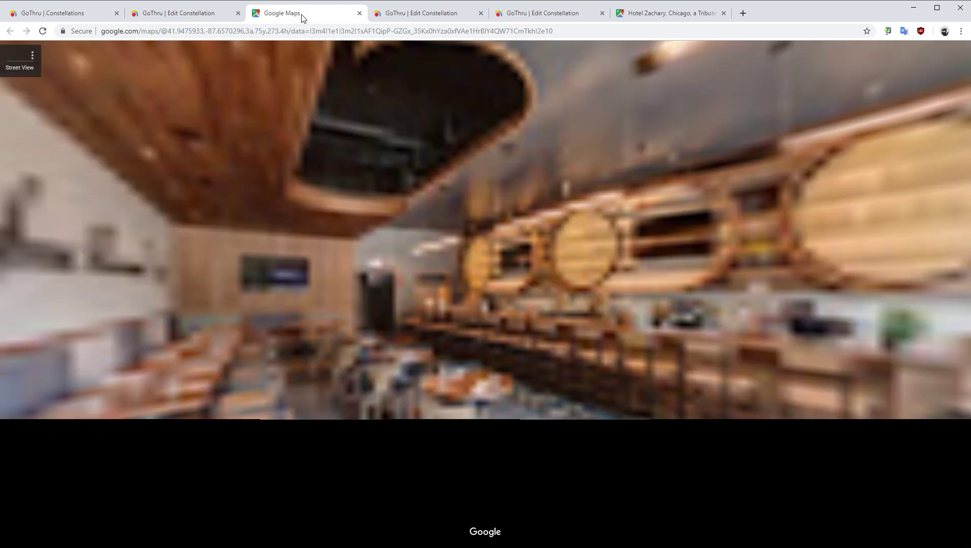
{"action": "left_click_drag", "start_coordinate": [311, 307], "coordinate": [737, 294]}
{"action": "left_click_drag", "start_coordinate": [424, 329], "coordinate": [774, 351]}
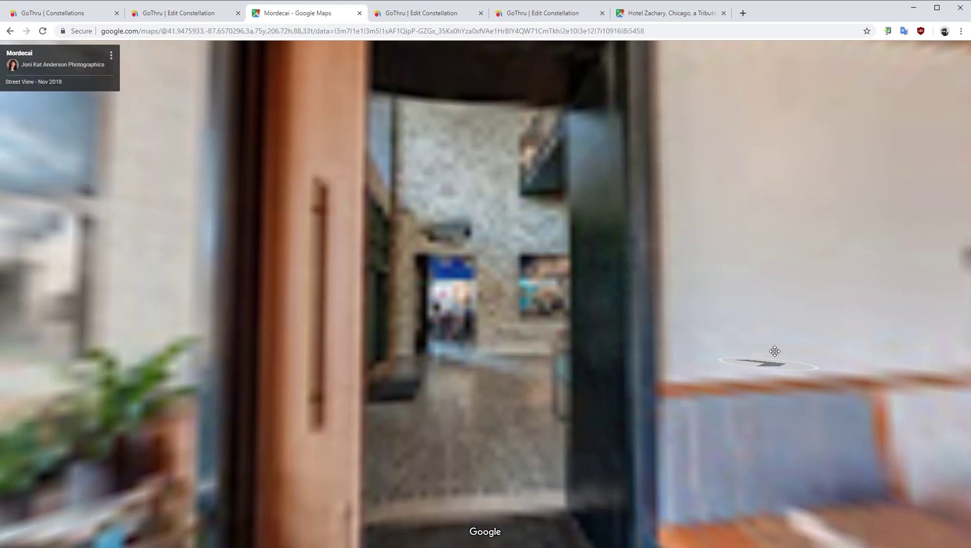
{"action": "left_click_drag", "start_coordinate": [486, 379], "coordinate": [494, 334]}
{"action": "middle_click", "coordinate": [294, 14]}
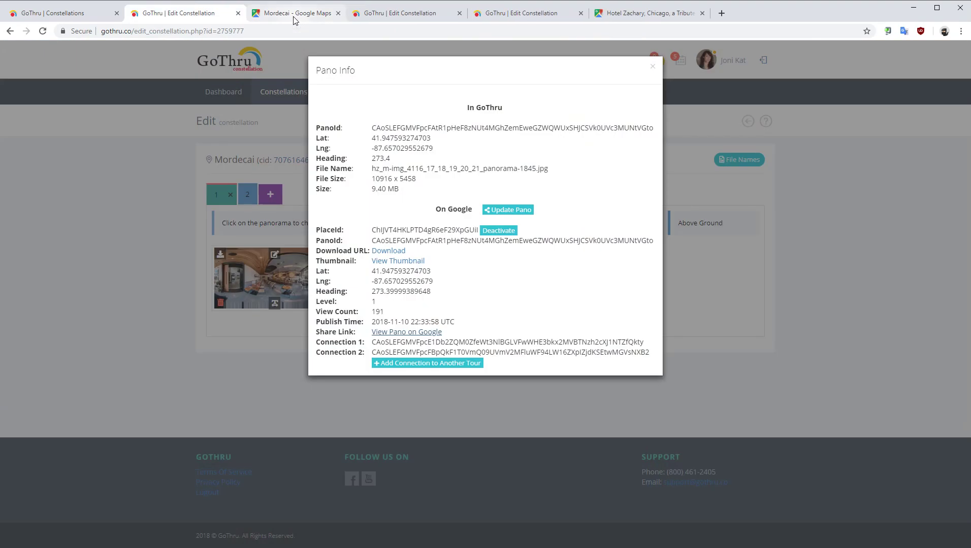
Step: Copy the Google PanoId of Mordecai panorama 1 and add it as a connection to Hotel Zachary panorama 6
{"action": "double_click", "coordinate": [446, 241]}
{"action": "key", "text": "ctrl+c"}
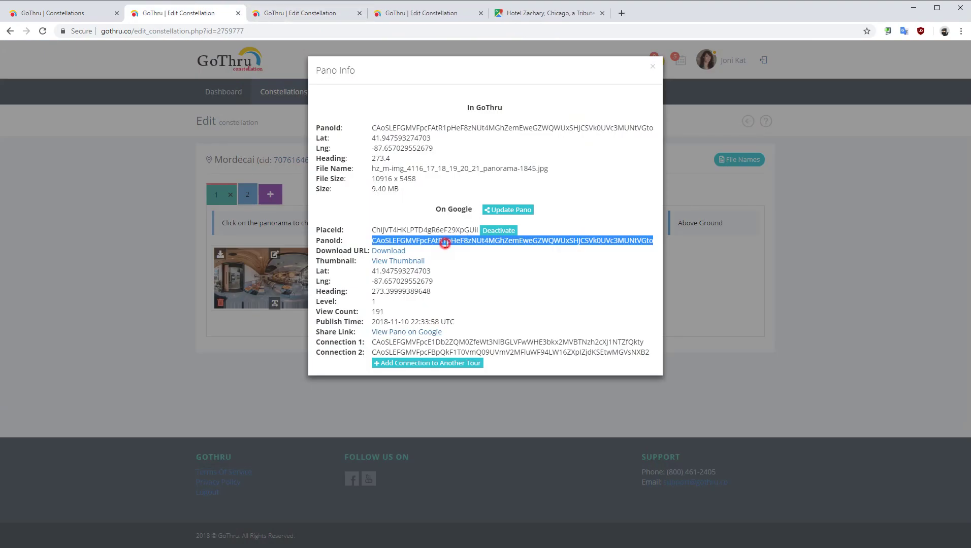
{"action": "left_click", "coordinate": [278, 16]}
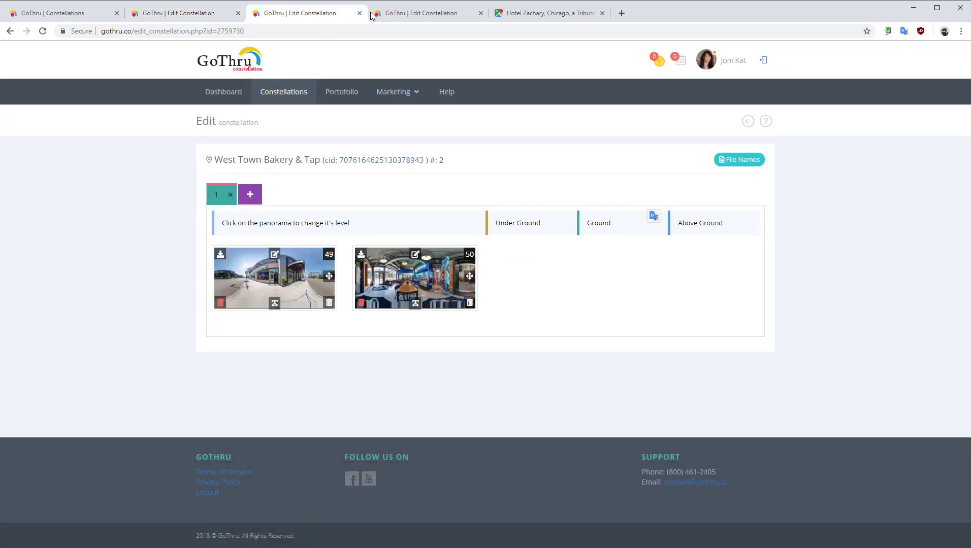
{"action": "left_click", "coordinate": [406, 14]}
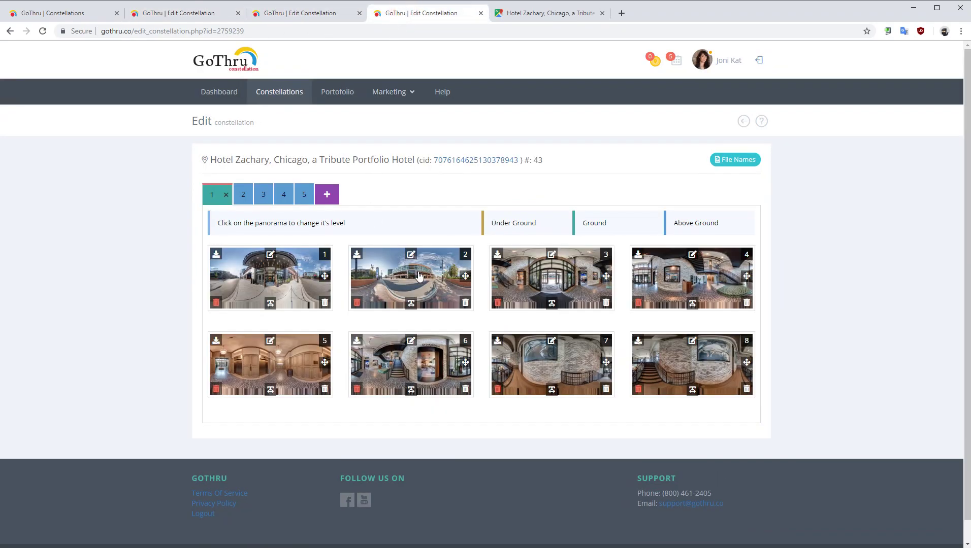
{"action": "left_click", "coordinate": [466, 342]}
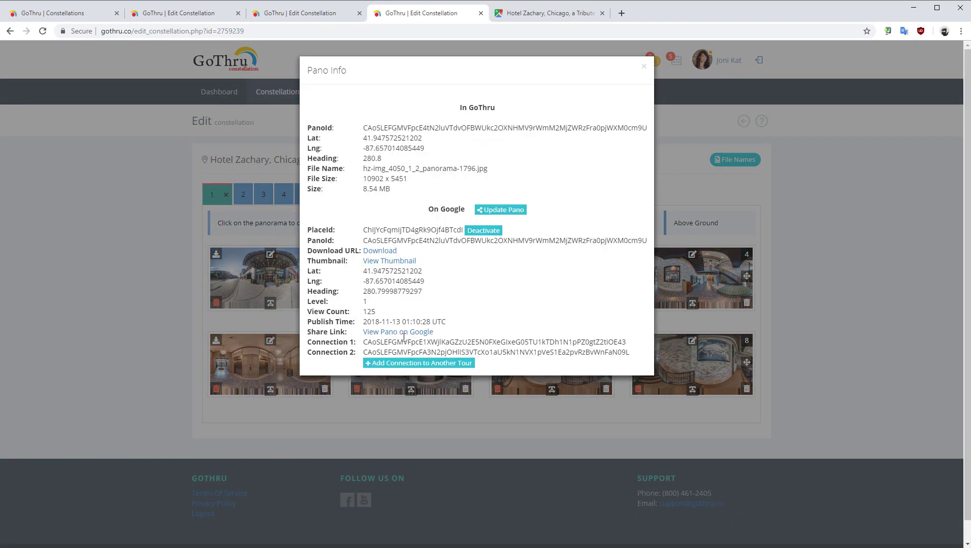
{"action": "left_click", "coordinate": [403, 363]}
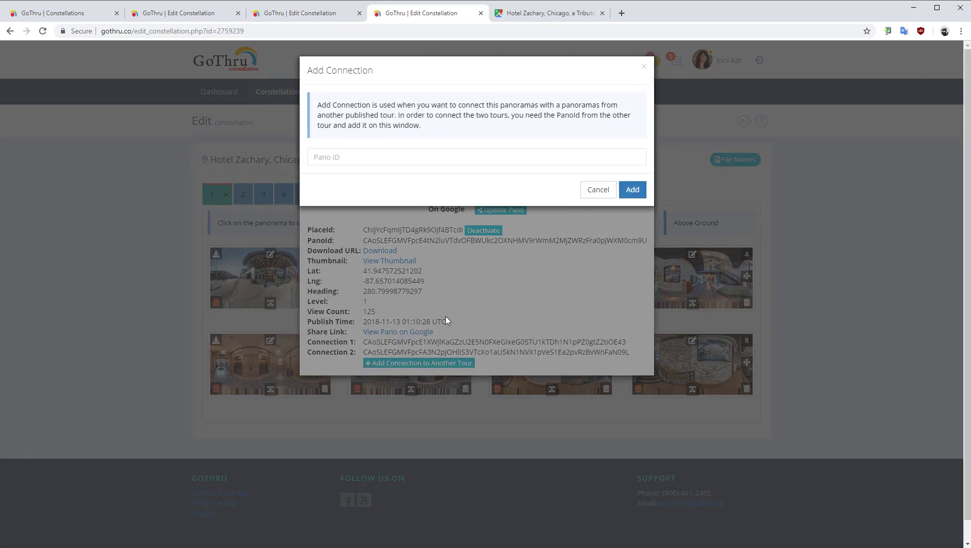
{"action": "left_click", "coordinate": [404, 157]}
{"action": "key", "text": "ctrl+v"}
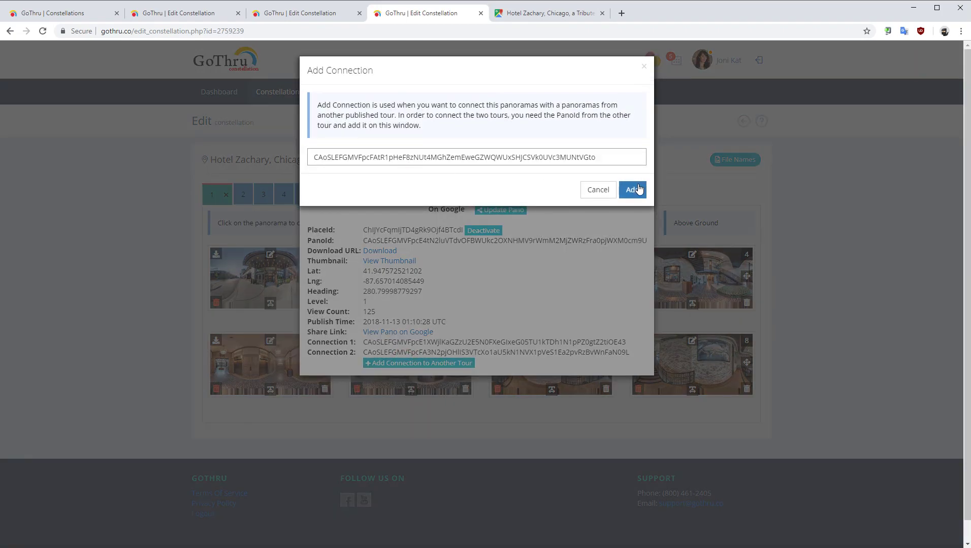
{"action": "left_click", "coordinate": [638, 190]}
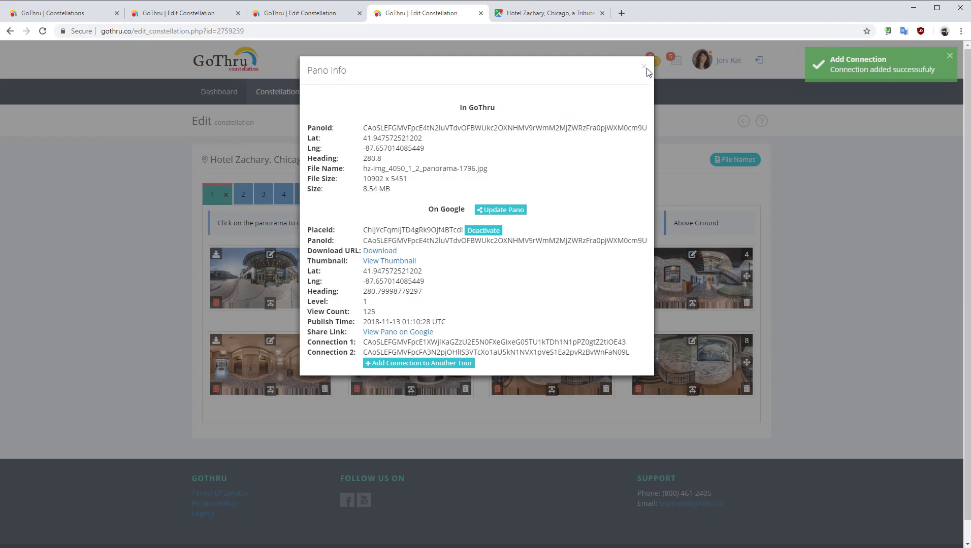
{"action": "left_click", "coordinate": [647, 70]}
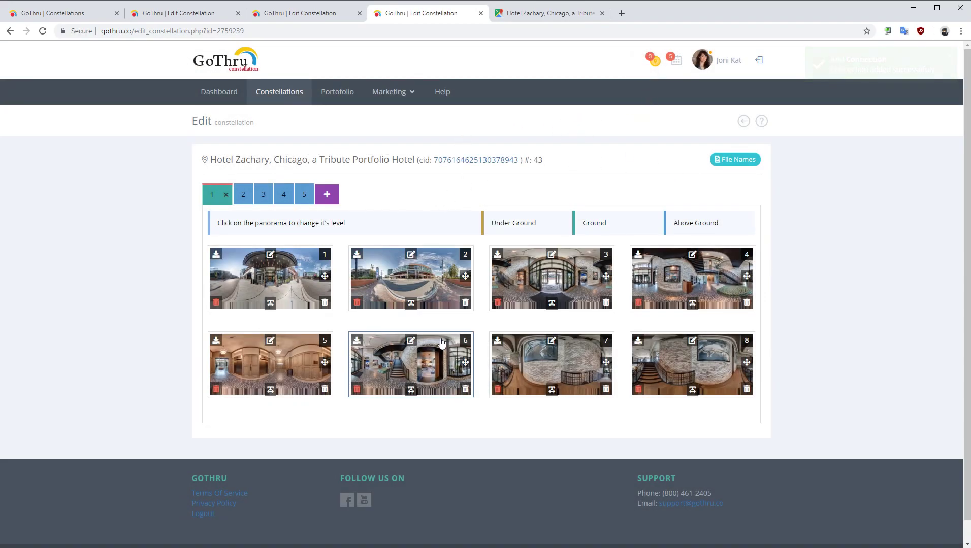
{"action": "left_click", "coordinate": [573, 138]}
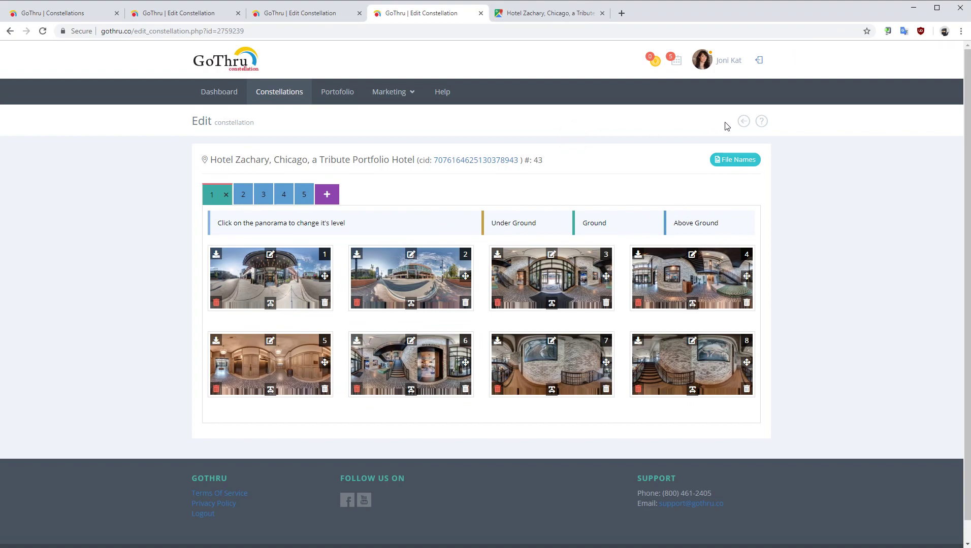
Step: Leave editing of the Hotel Zachary tour and publish its update to Google Street View
{"action": "left_click", "coordinate": [744, 122]}
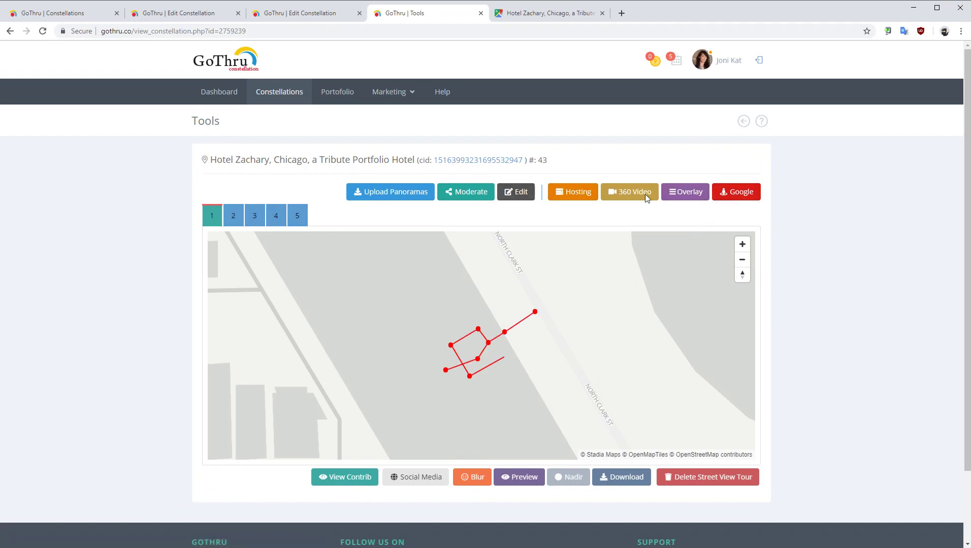
{"action": "left_click", "coordinate": [742, 194]}
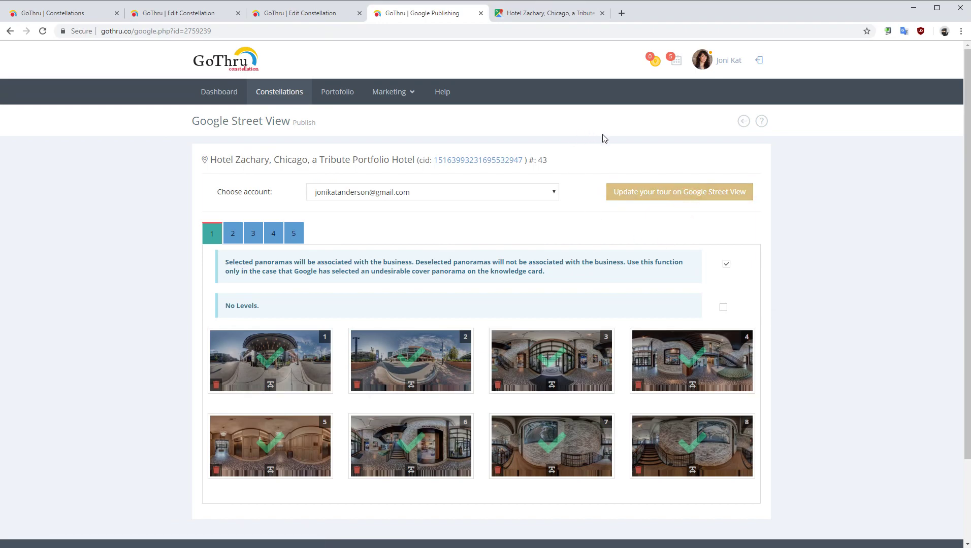
{"action": "left_click", "coordinate": [646, 199]}
{"action": "left_click", "coordinate": [592, 130]}
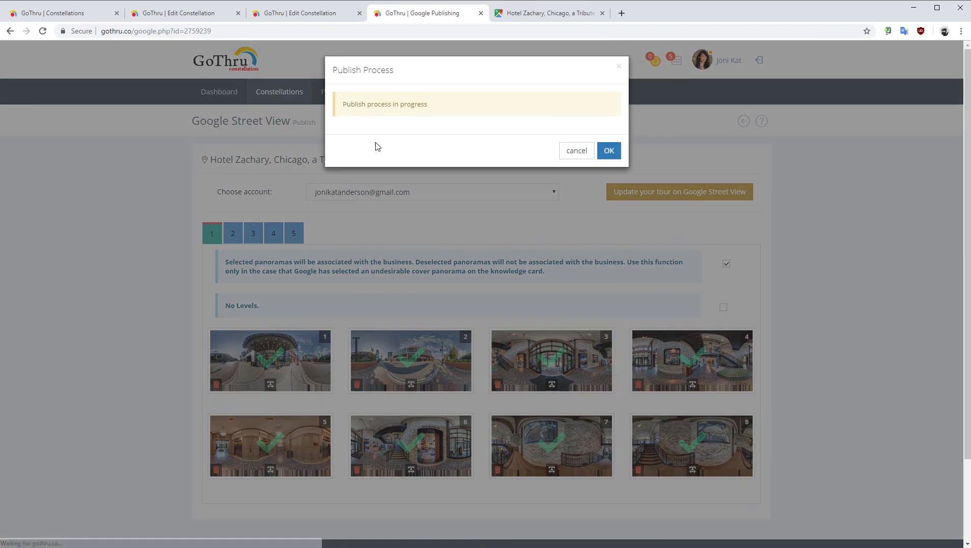
{"action": "left_click", "coordinate": [606, 151]}
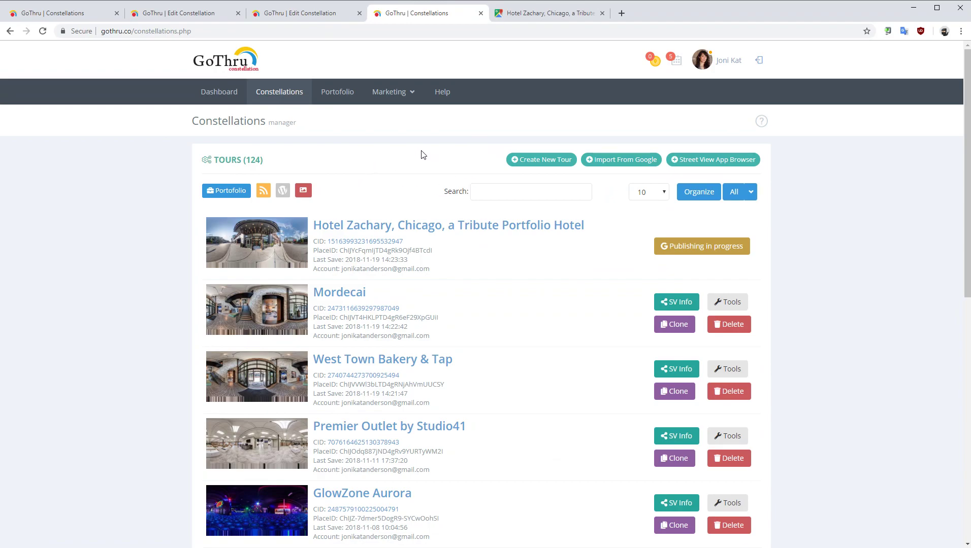
Step: Turn the Hotel Zachary Street View towards the Mordecai doorway, reload it and show its embedded map preview
{"action": "left_click", "coordinate": [554, 13]}
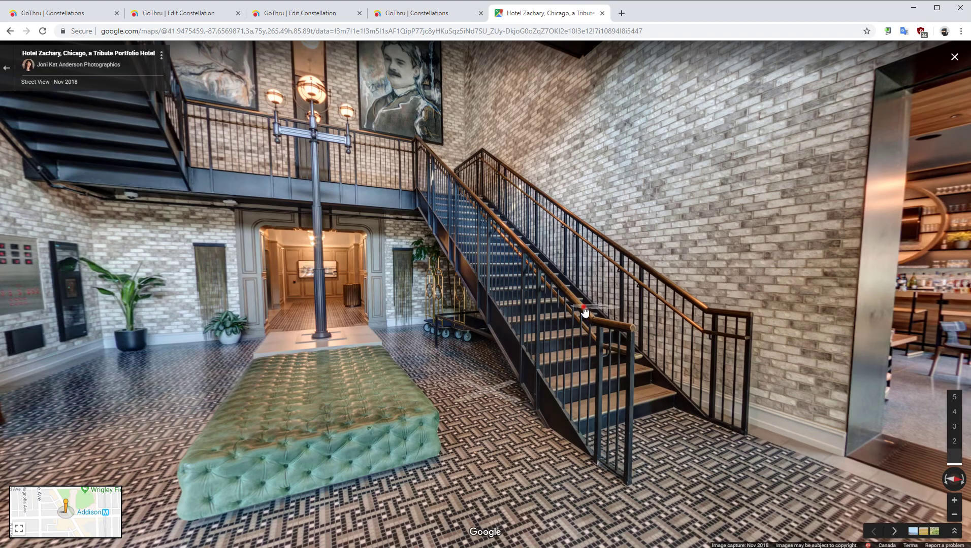
{"action": "left_click_drag", "start_coordinate": [584, 311], "coordinate": [97, 46]}
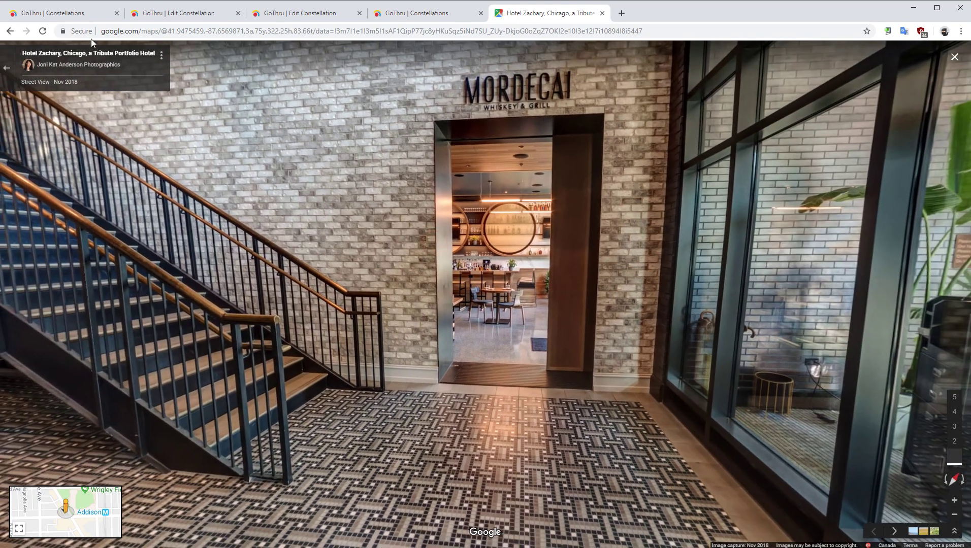
{"action": "left_click", "coordinate": [44, 31]}
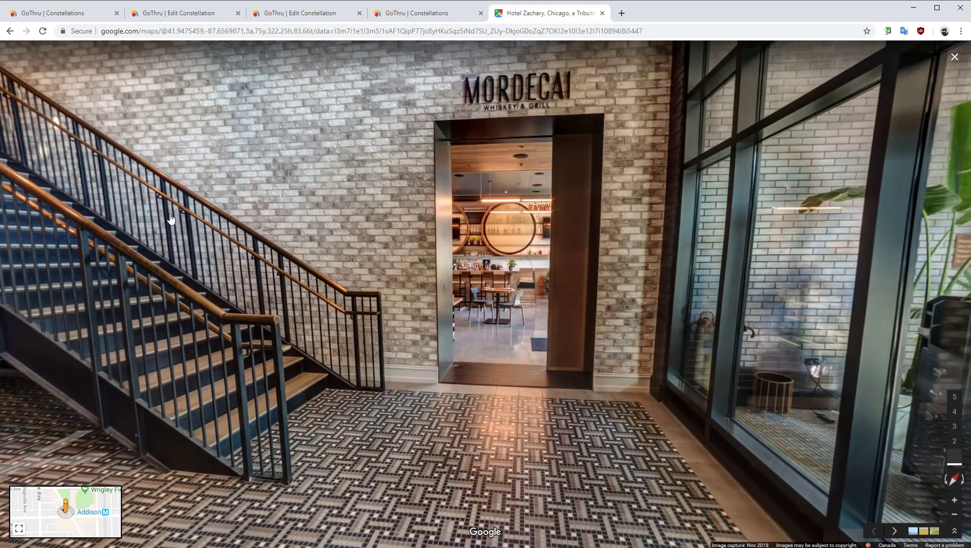
{"action": "left_click", "coordinate": [160, 57]}
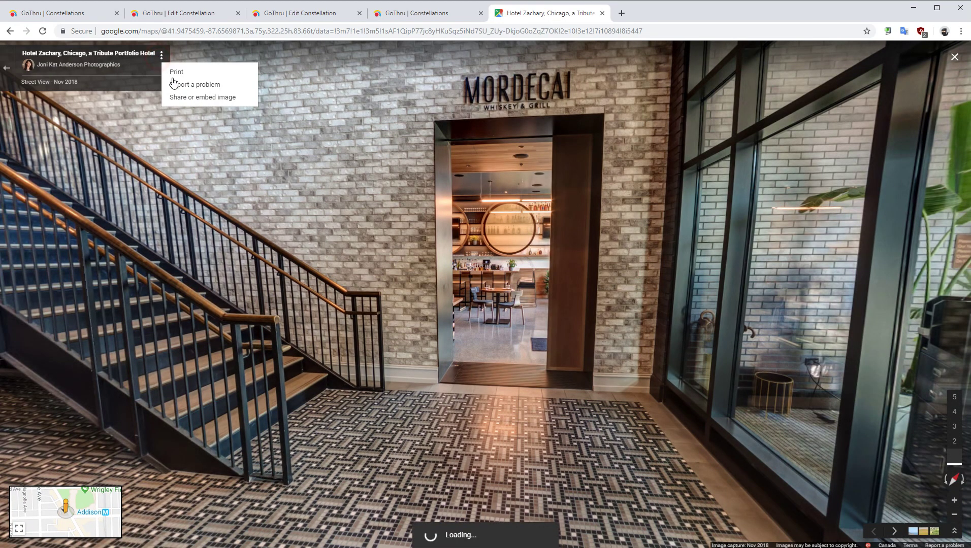
{"action": "left_click", "coordinate": [190, 99]}
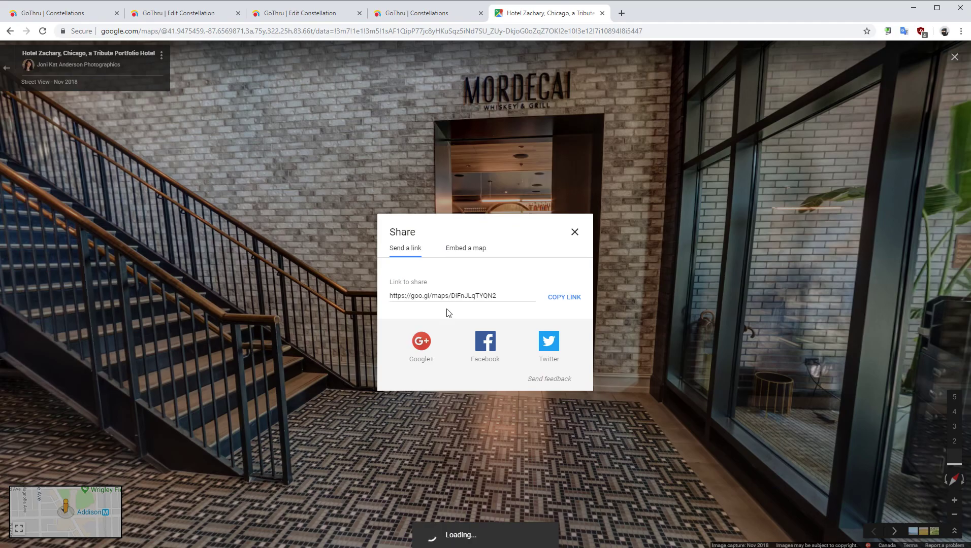
{"action": "left_click", "coordinate": [472, 246]}
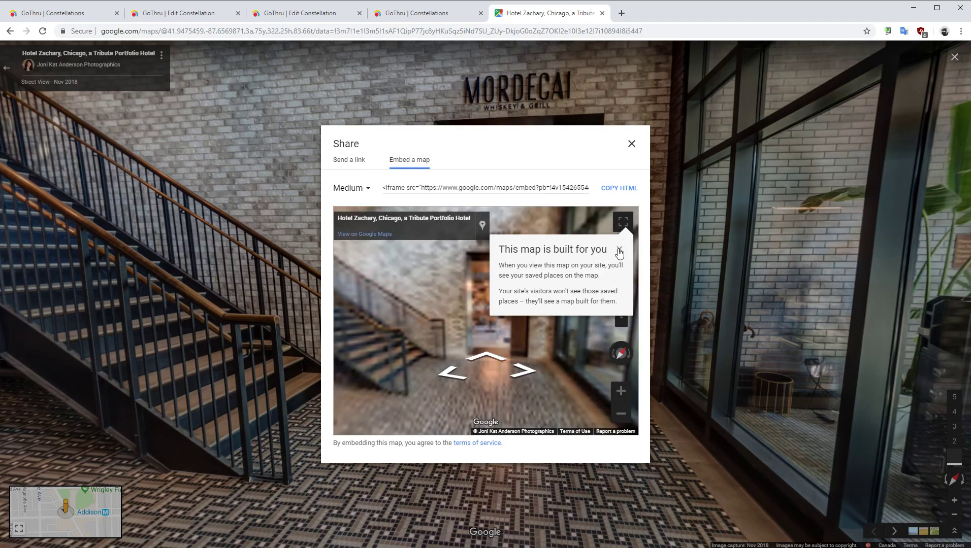
{"action": "left_click", "coordinate": [619, 248]}
Step: Check the navigation arrows in the embedded lobby preview around the West Town Bakery & Tap doorway, the Mordecai doorway and the staircase
{"action": "left_click_drag", "start_coordinate": [398, 339], "coordinate": [544, 323]}
{"action": "left_click", "coordinate": [430, 312]}
{"action": "left_click", "coordinate": [502, 368]}
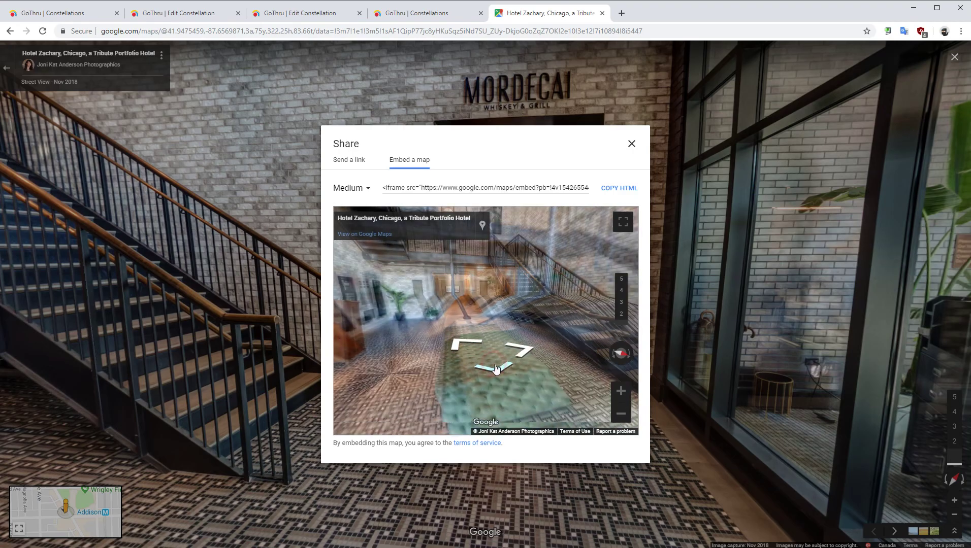
{"action": "left_click_drag", "start_coordinate": [421, 320], "coordinate": [637, 353]}
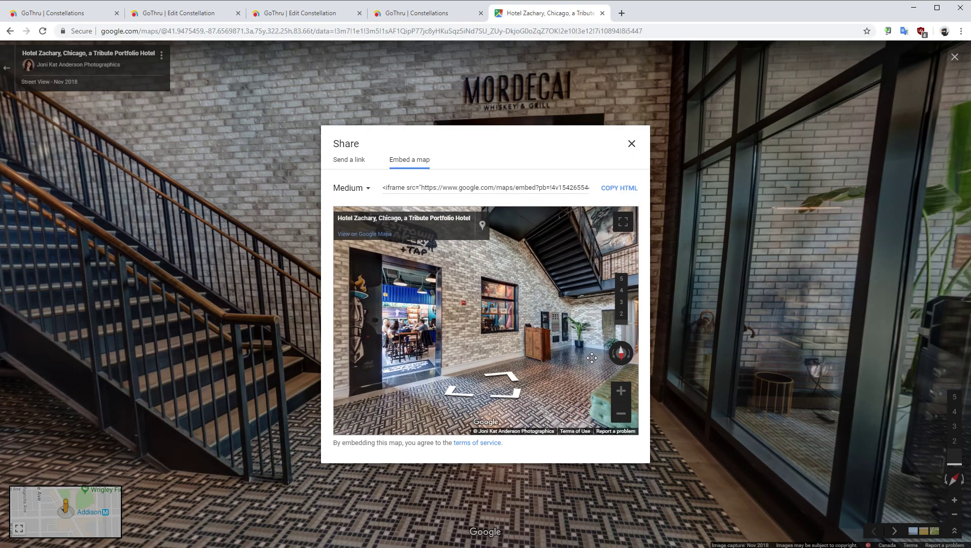
{"action": "left_click_drag", "start_coordinate": [548, 354], "coordinate": [390, 310]}
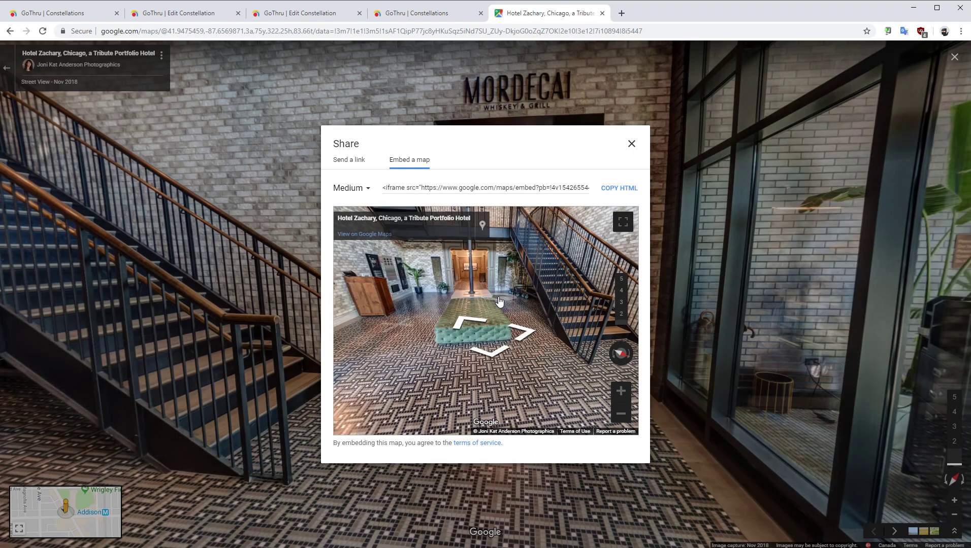
{"action": "left_click_drag", "start_coordinate": [497, 297], "coordinate": [364, 321]}
{"action": "left_click_drag", "start_coordinate": [551, 404], "coordinate": [453, 399]}
{"action": "left_click", "coordinate": [481, 345]}
{"action": "left_click_drag", "start_coordinate": [457, 320], "coordinate": [494, 319]}
{"action": "left_click_drag", "start_coordinate": [420, 314], "coordinate": [481, 325]}
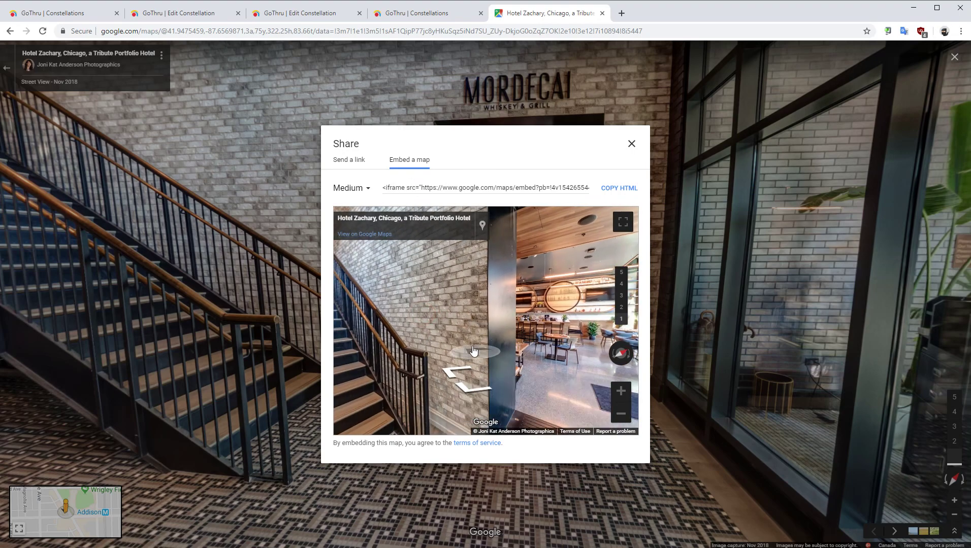
{"action": "left_click", "coordinate": [422, 342]}
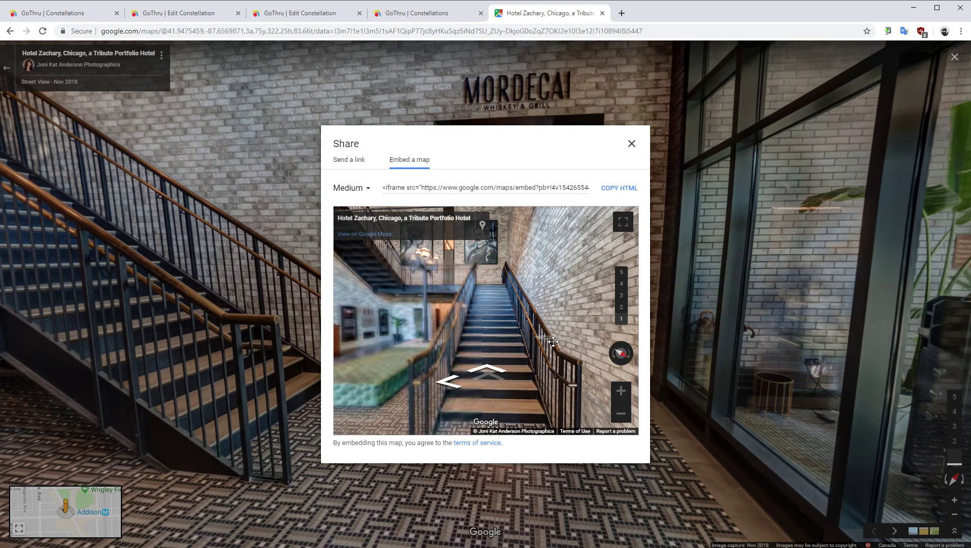
{"action": "left_click_drag", "start_coordinate": [552, 342], "coordinate": [542, 339]}
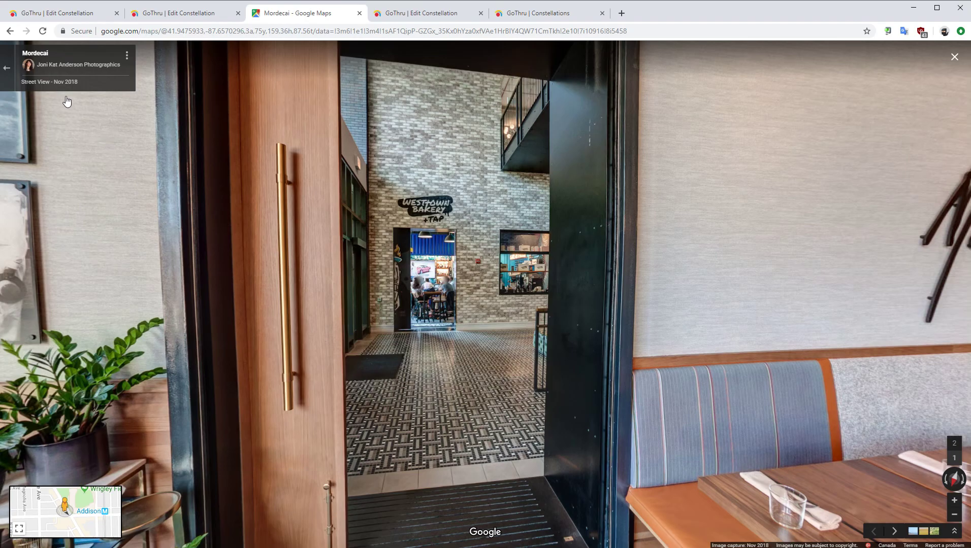
Step: Walk on Google Street View from Mordecai through the hotel lobby into West Town Bakery & Tap and back to the lobby
{"action": "left_click", "coordinate": [412, 416]}
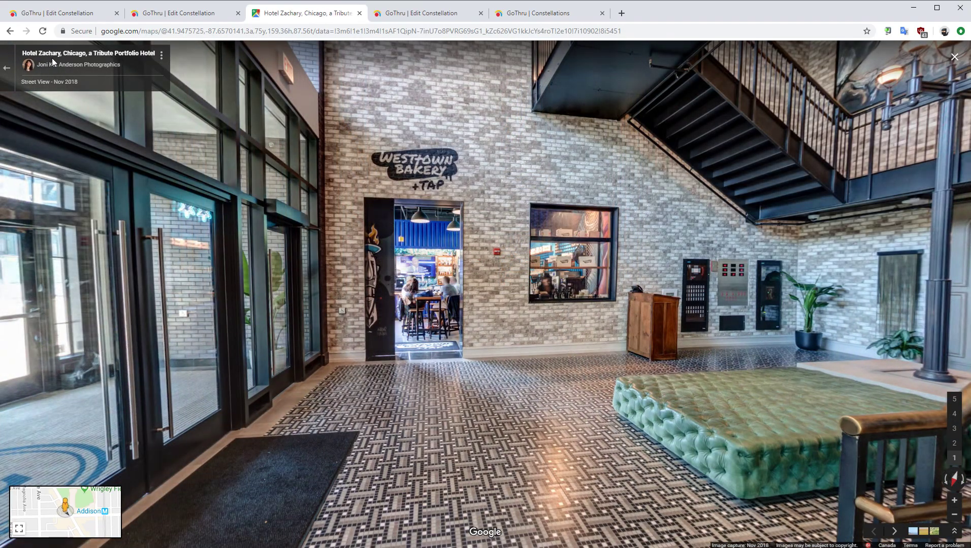
{"action": "left_click", "coordinate": [378, 420]}
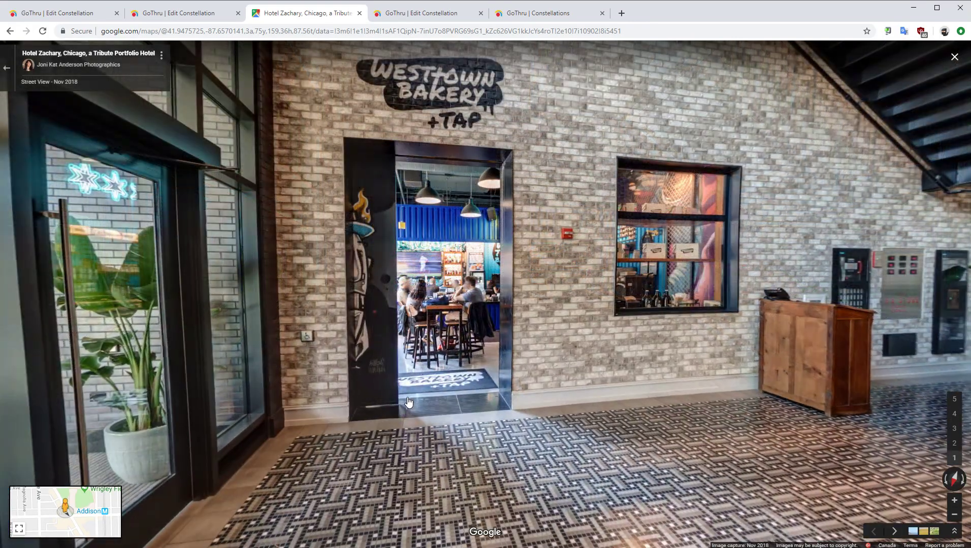
{"action": "left_click", "coordinate": [439, 392]}
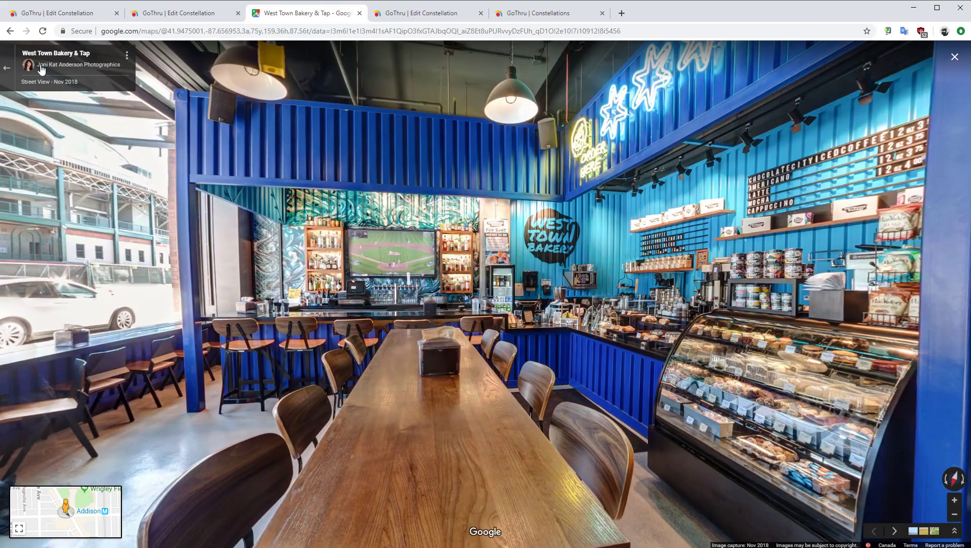
{"action": "left_click_drag", "start_coordinate": [635, 353], "coordinate": [447, 370]}
{"action": "left_click", "coordinate": [520, 364]}
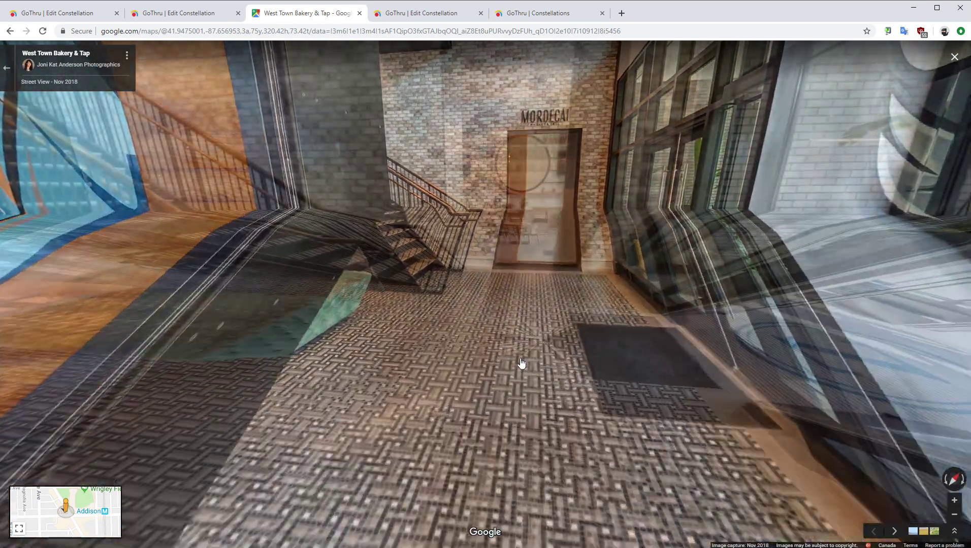
{"action": "left_click", "coordinate": [559, 371]}
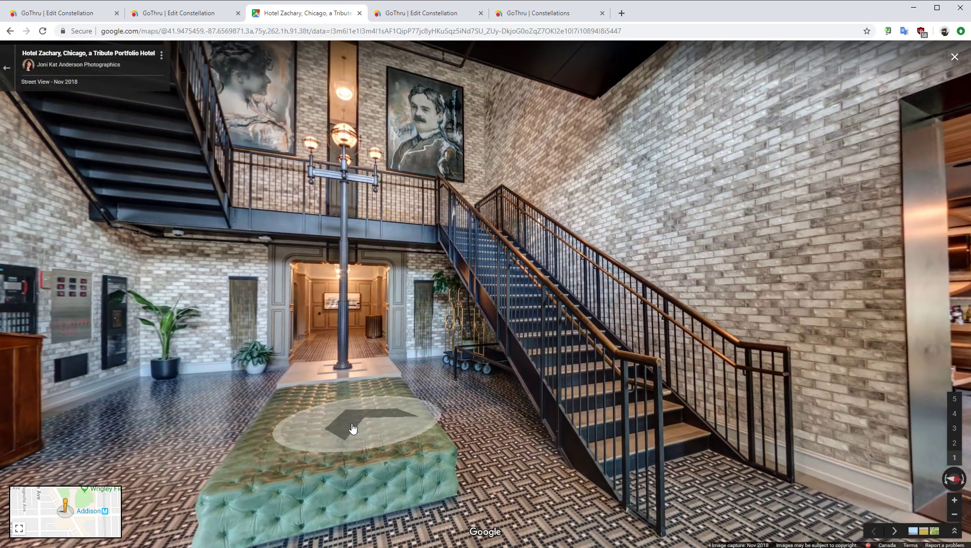
{"action": "left_click_drag", "start_coordinate": [314, 434], "coordinate": [362, 428]}
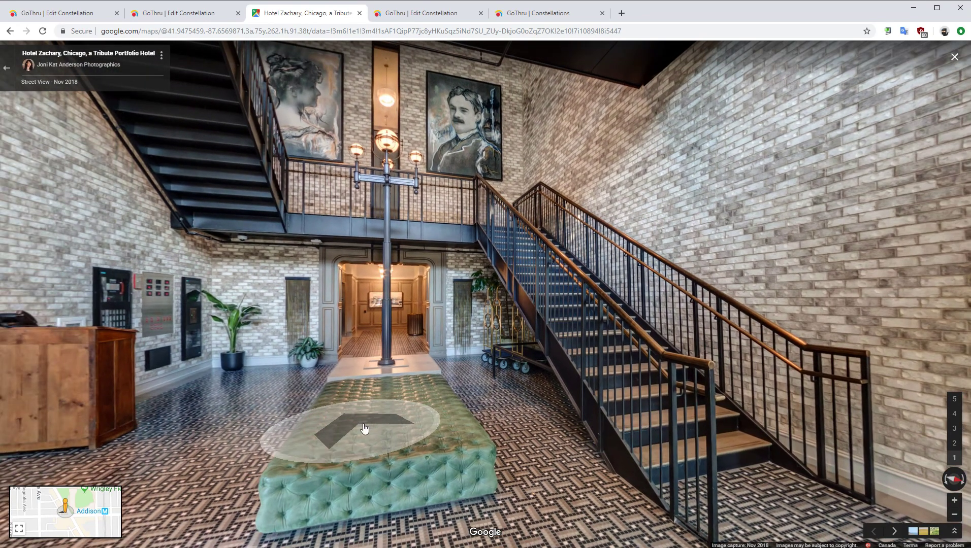